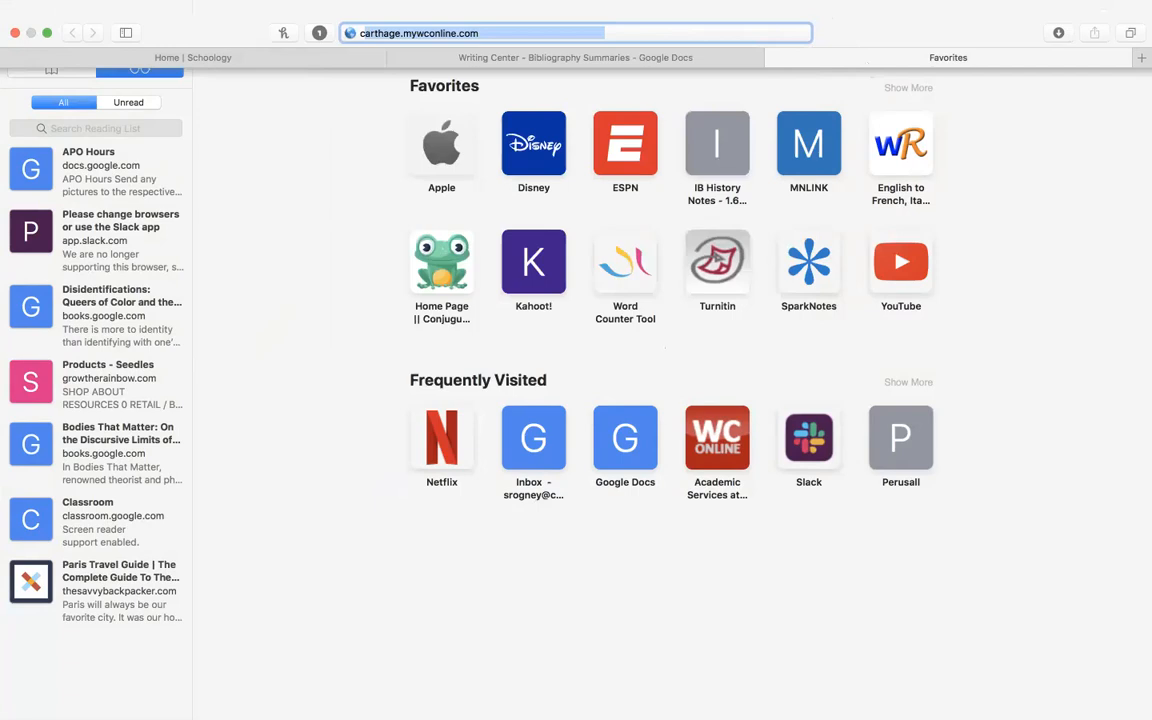
Load carthage.mywconline.com, and search the web for "carthage writing center" in a new tab.
left_click(481, 33)
key("Return")
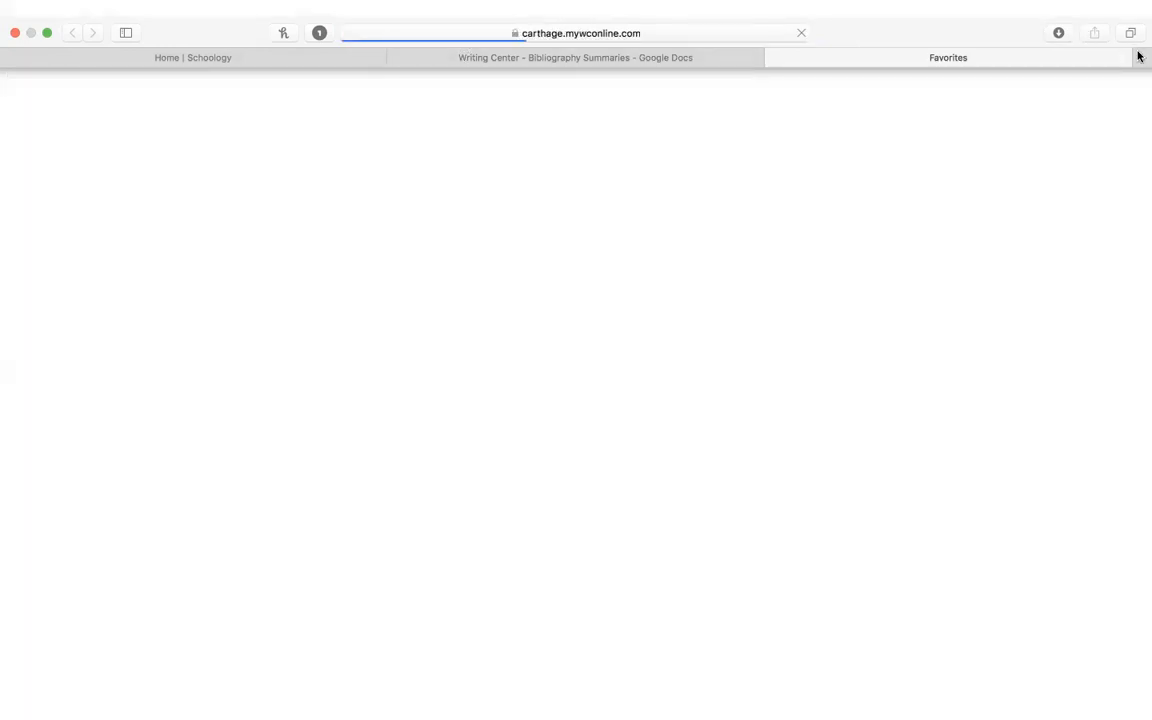
left_click(1141, 57)
type("cart")
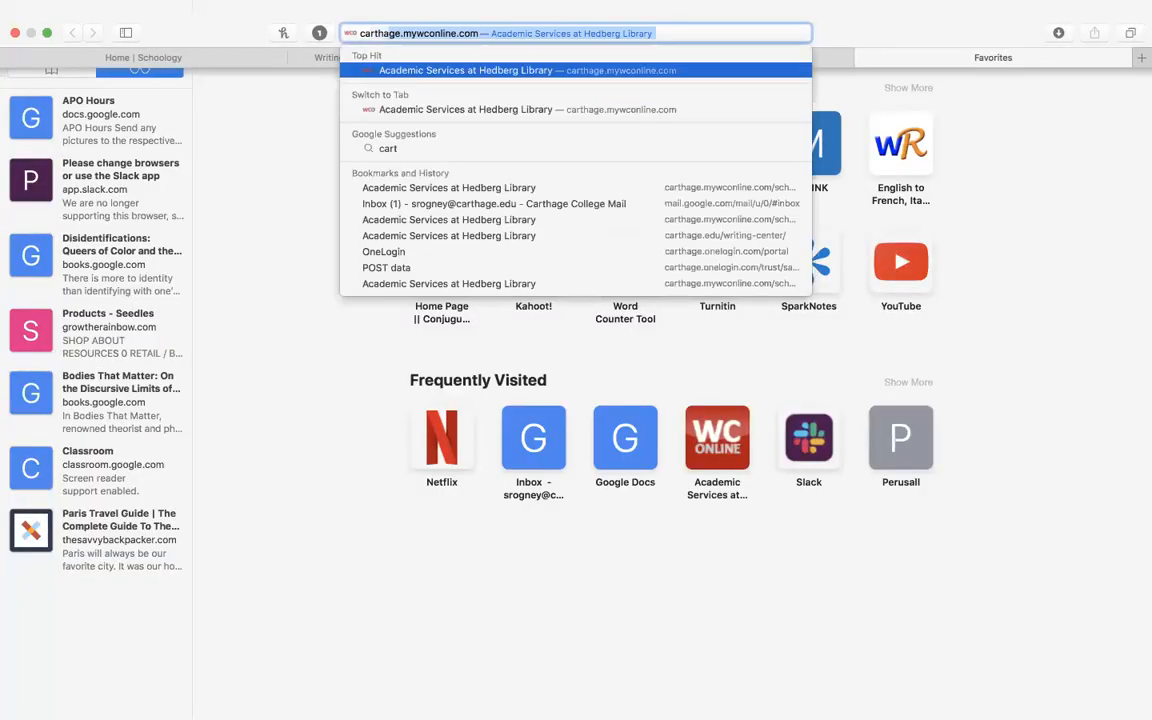
type("hage writing center")
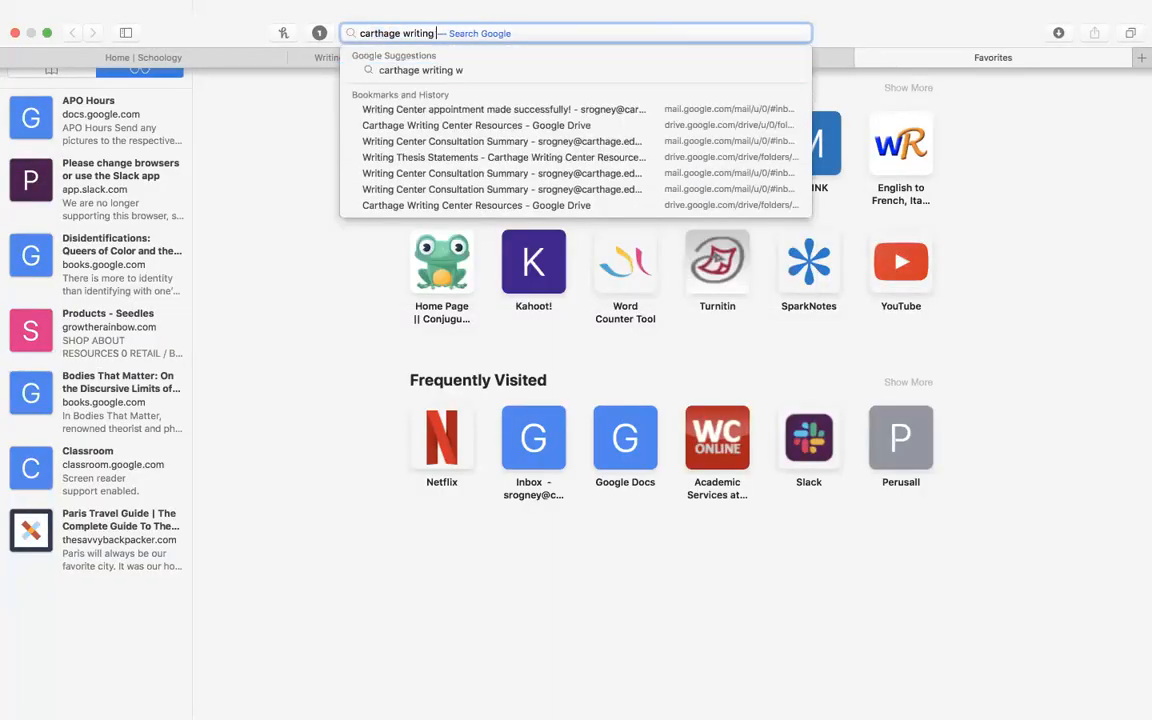
key("Return")
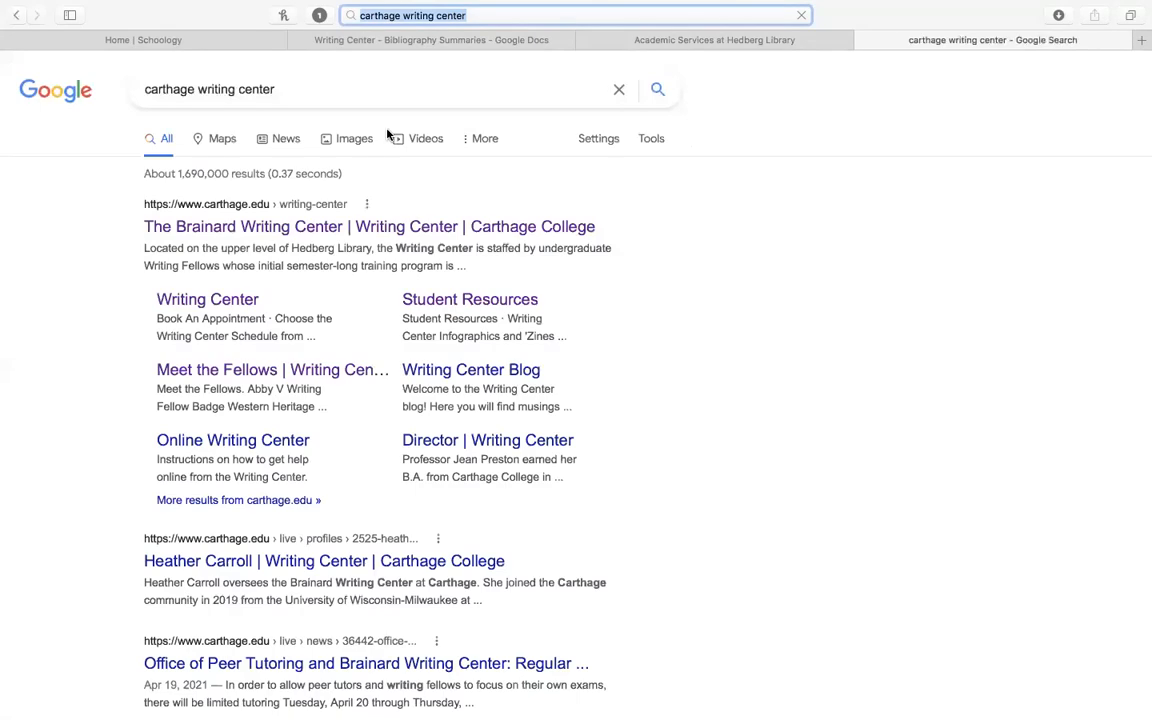
Open the Brainard Writing Center page from the search results and follow its link for scheduling an appointment.
left_click(321, 229)
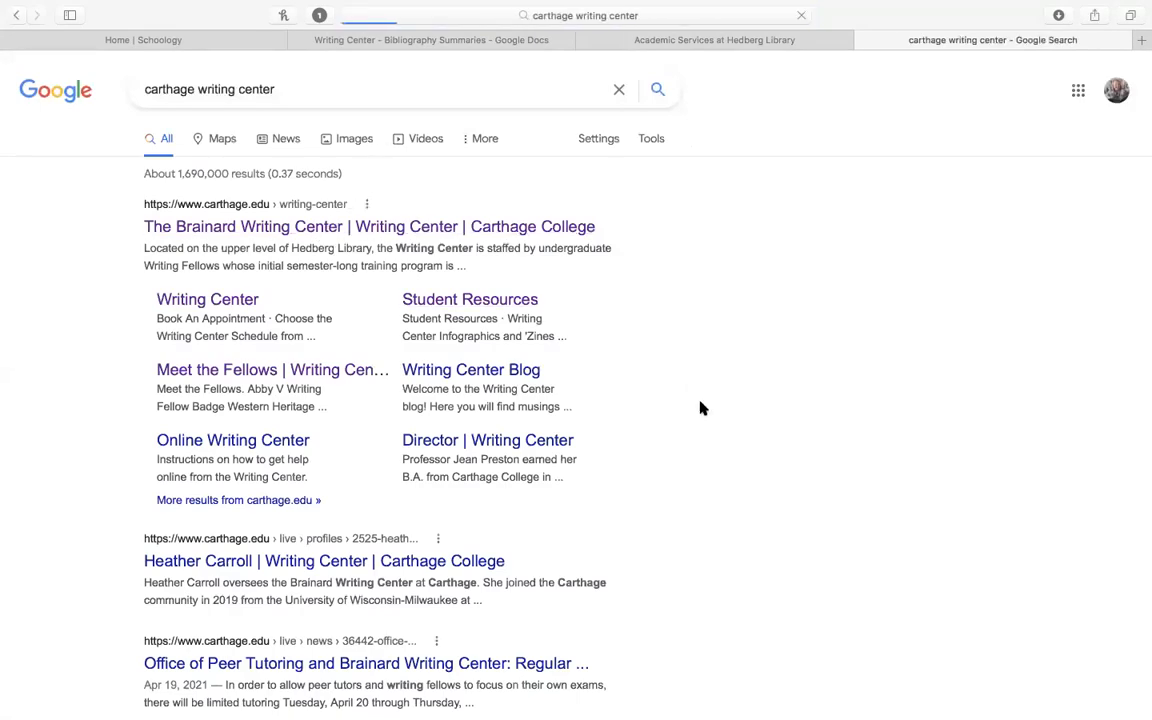
scroll(700, 408, "down", 10)
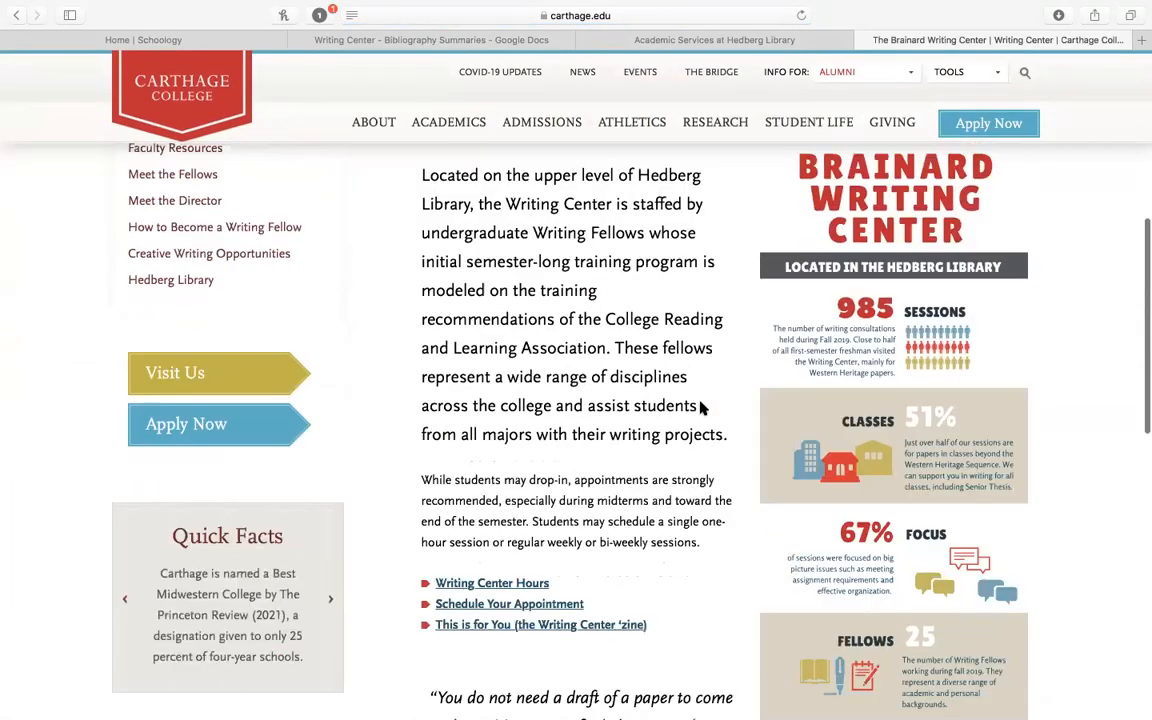
left_click(548, 468)
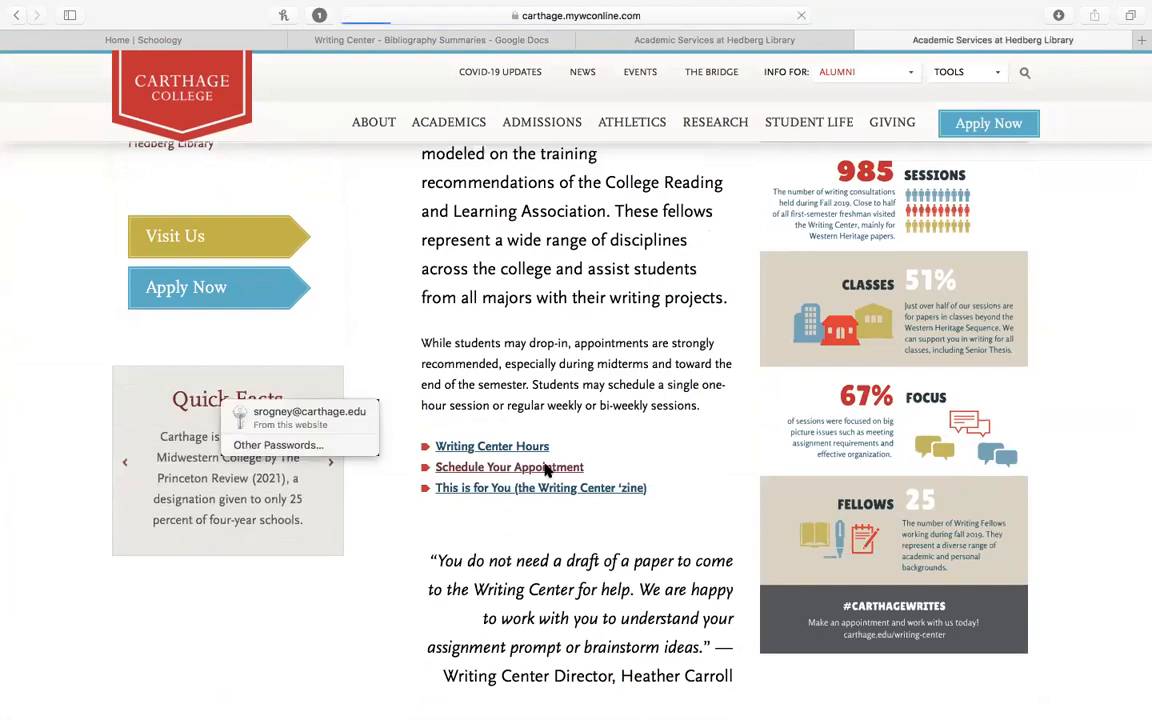
Log in to the Writing Center Summer 2021 schedule with the saved account e-mail and password, declining to let OneLogin save the password.
left_click(320, 414)
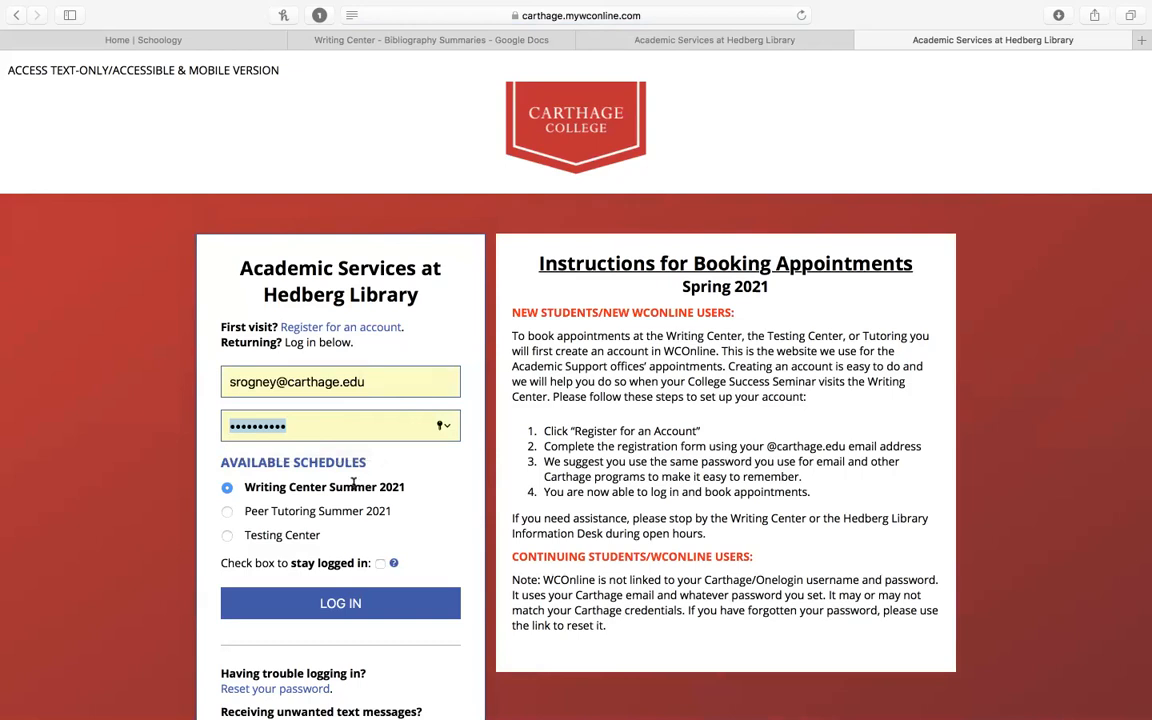
scroll(353, 484, "down", 3)
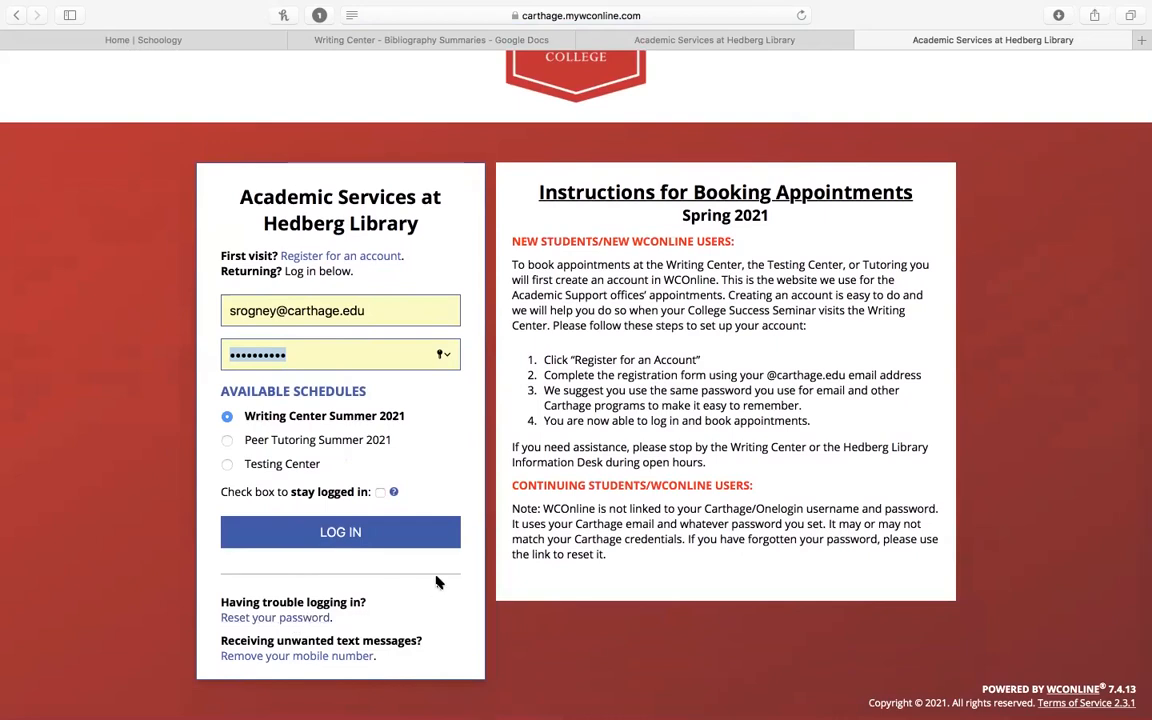
left_click(354, 533)
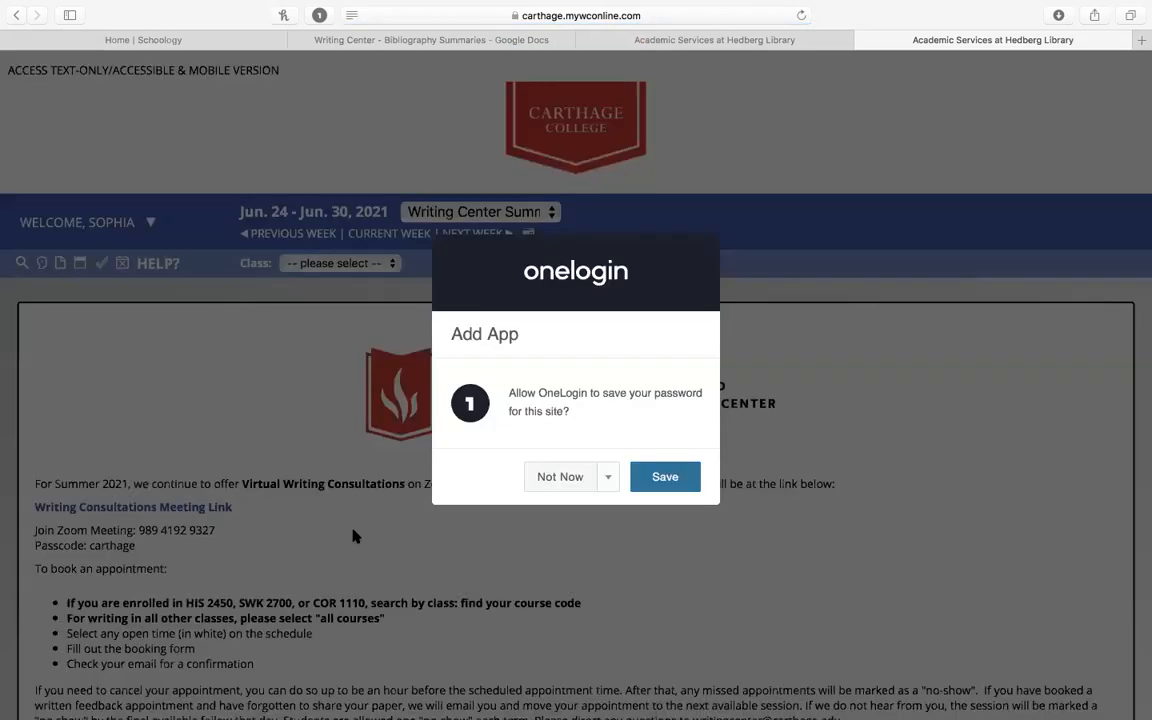
left_click(566, 477)
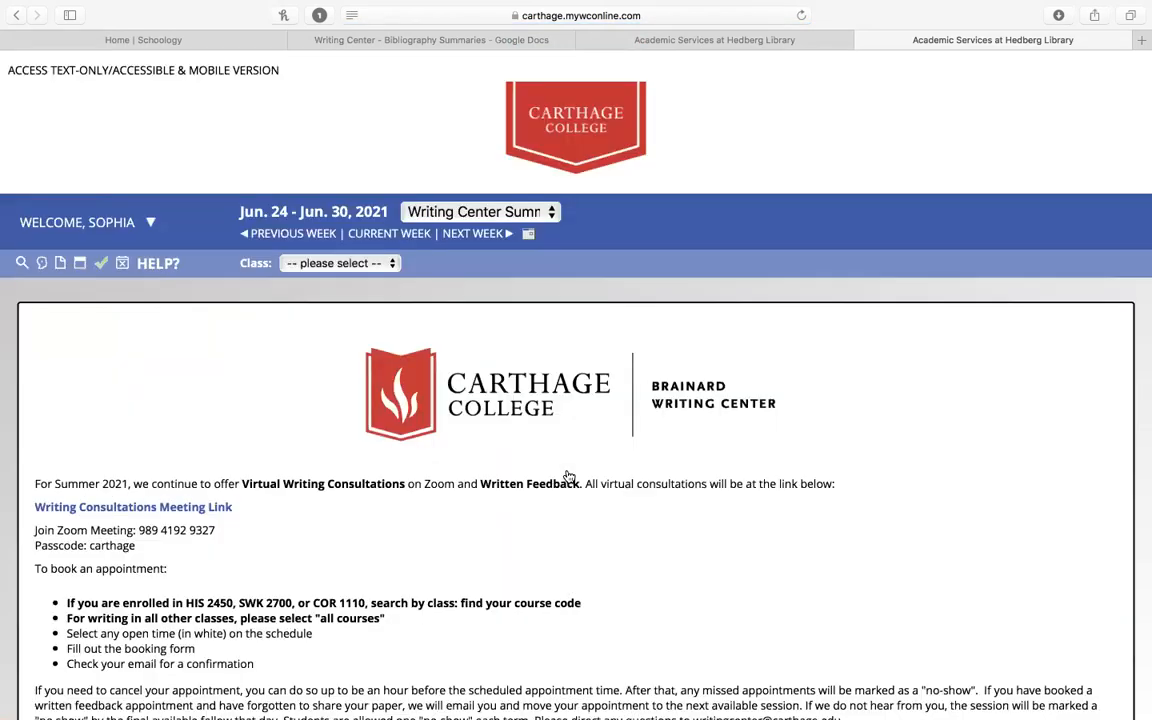
Examine the booking instructions, the open times on the daily schedules, and the appointment types listed under each fellow.
scroll(571, 559, "down", 5)
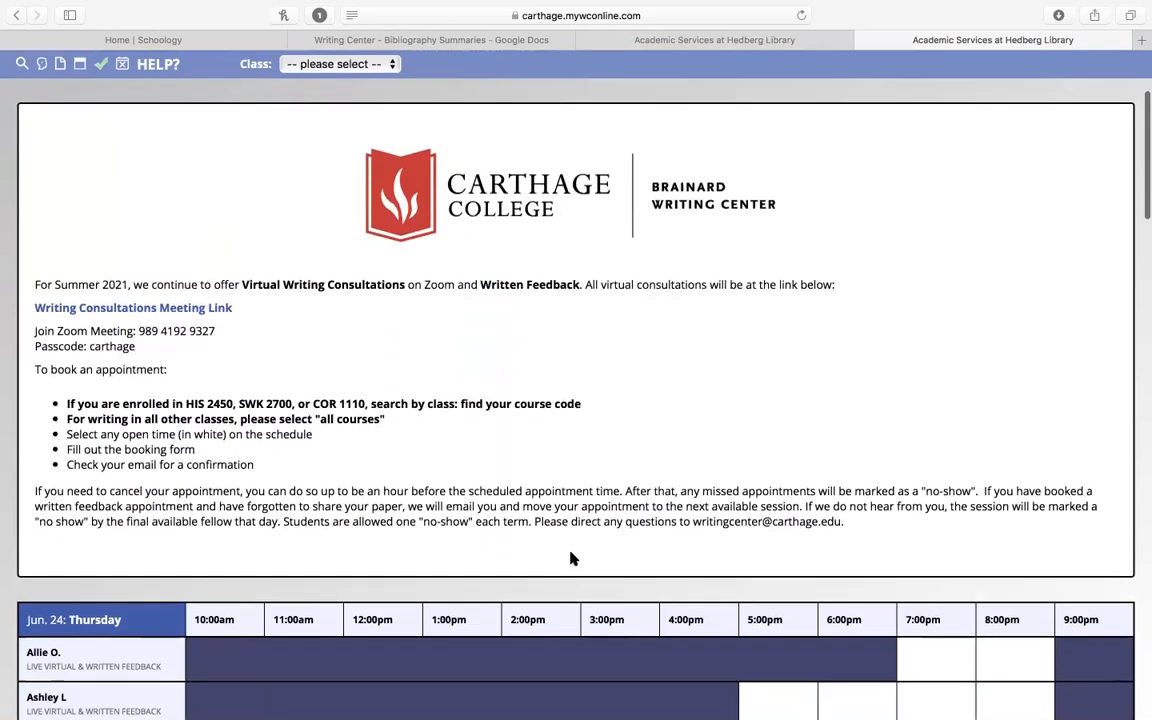
scroll(571, 557, "down", 5)
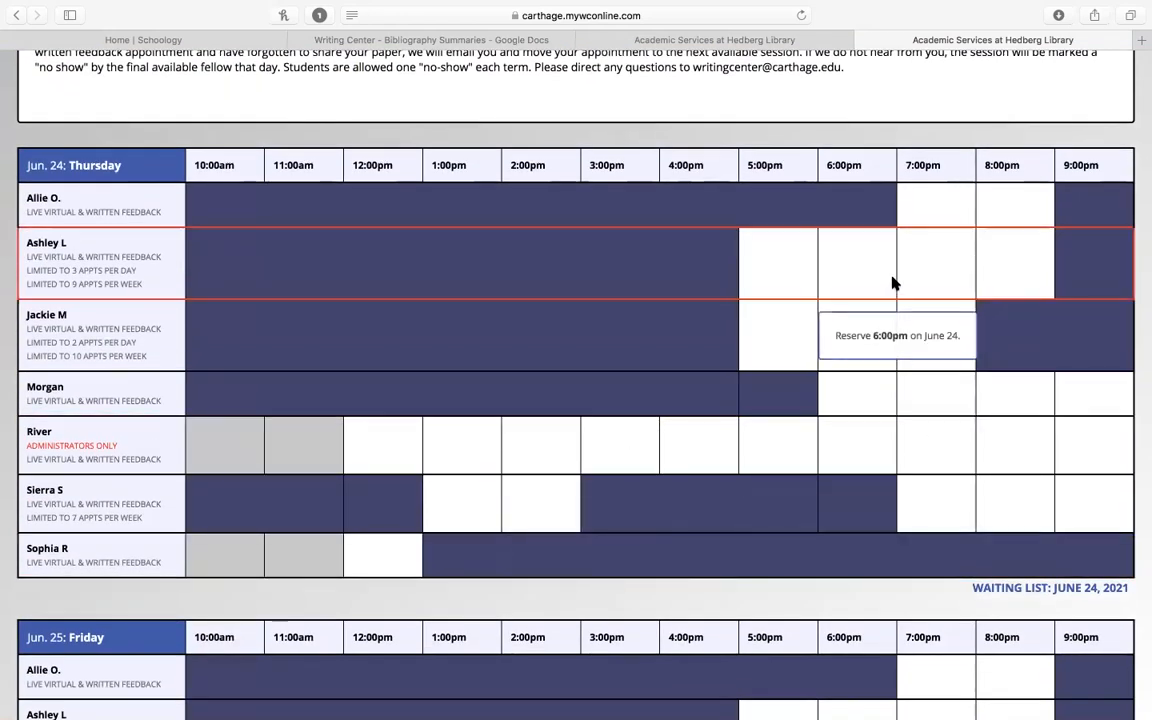
scroll(895, 284, "down", 5)
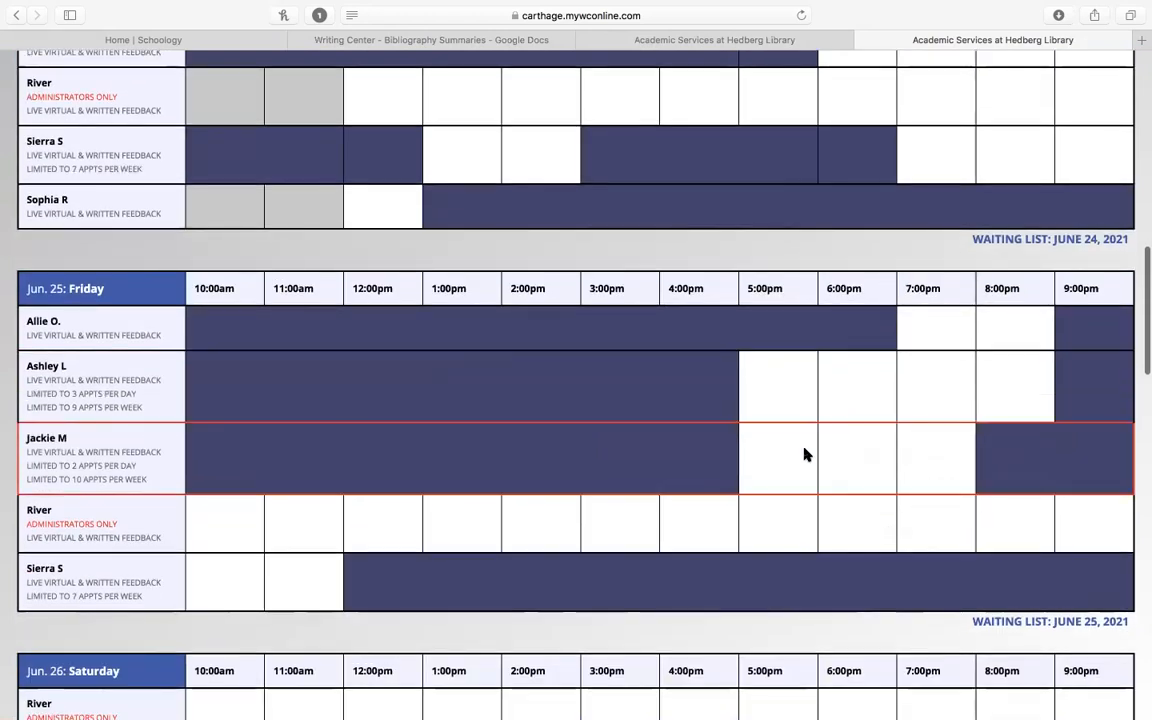
scroll(805, 454, "down", 3)
scroll(805, 454, "down", 3)
scroll(805, 454, "up", 6)
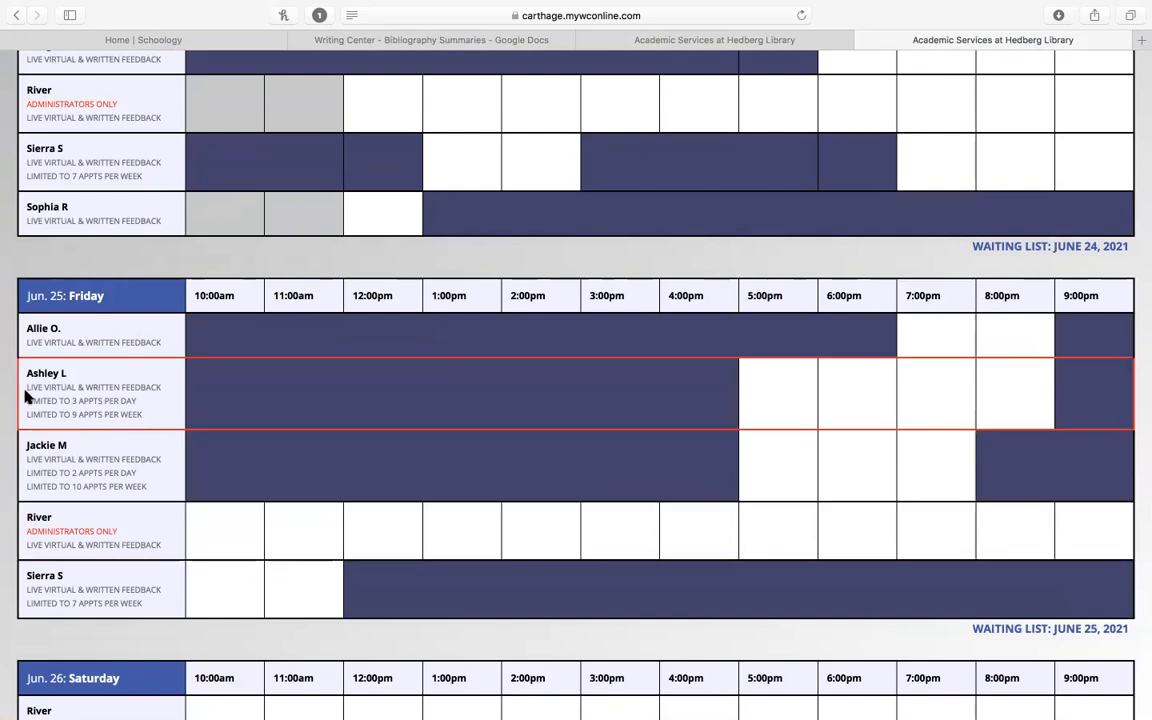
left_click_drag(27, 385, 161, 388)
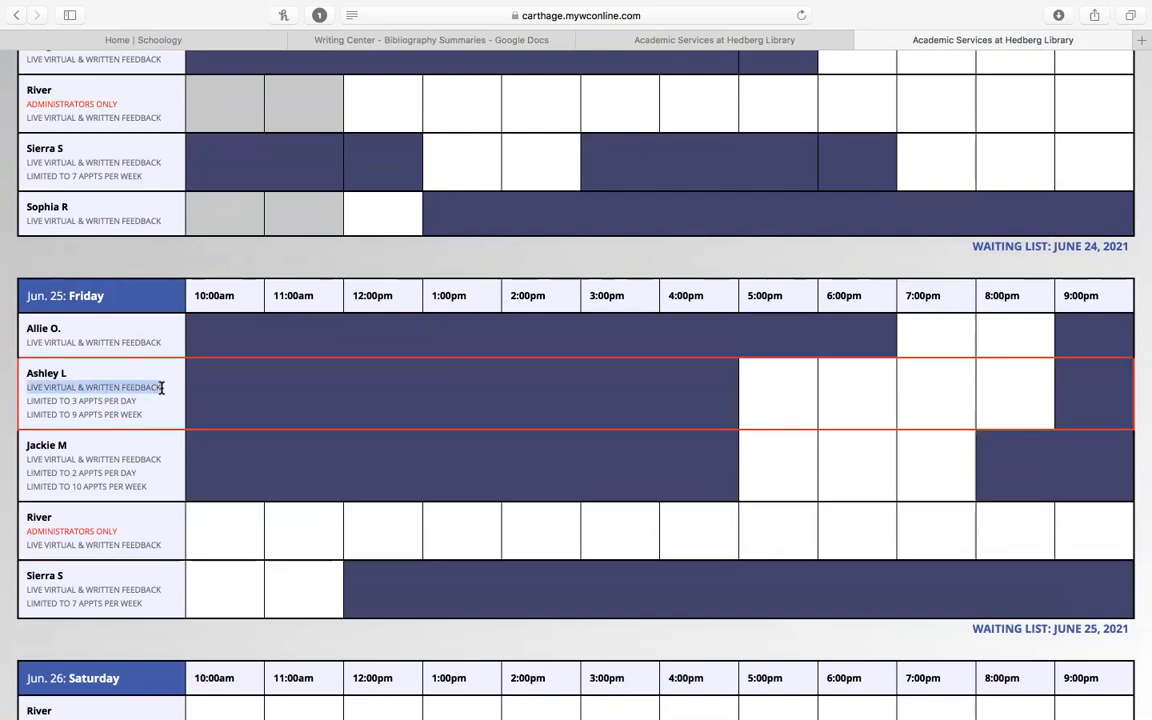
left_click(101, 390)
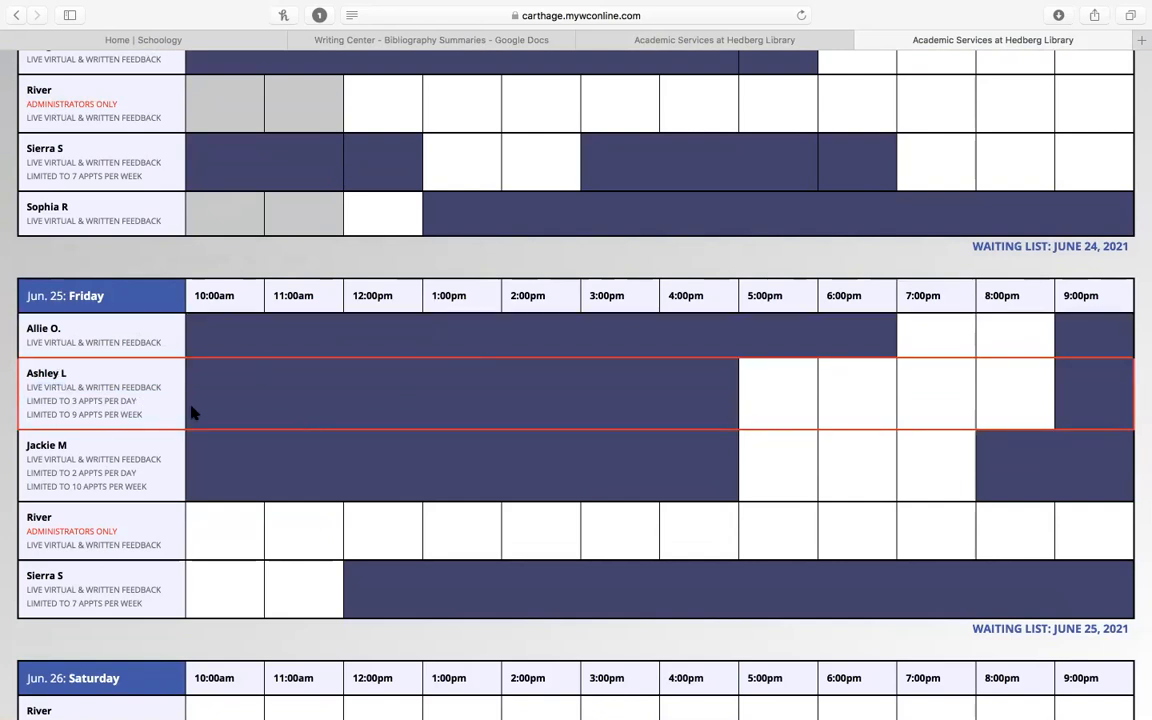
Open the booking form for the second listed fellow's 5:00pm slot on Friday, June 25, and read the fellow's bio.
left_click(782, 408)
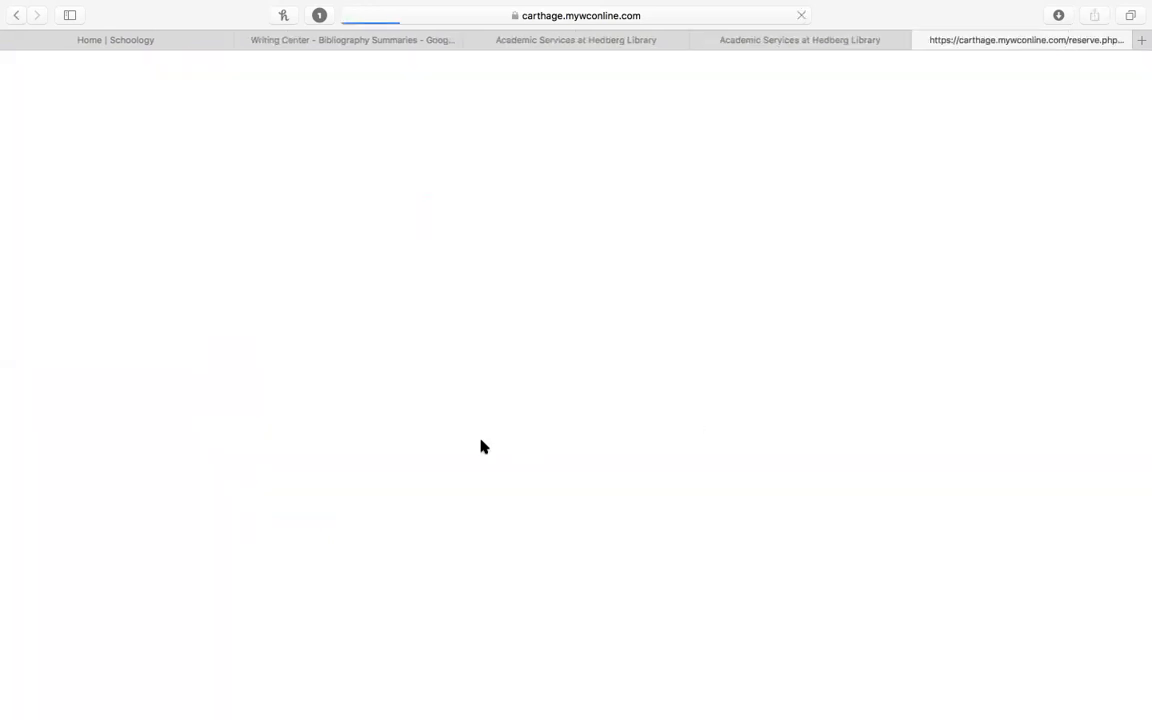
scroll(487, 423, "down", 3)
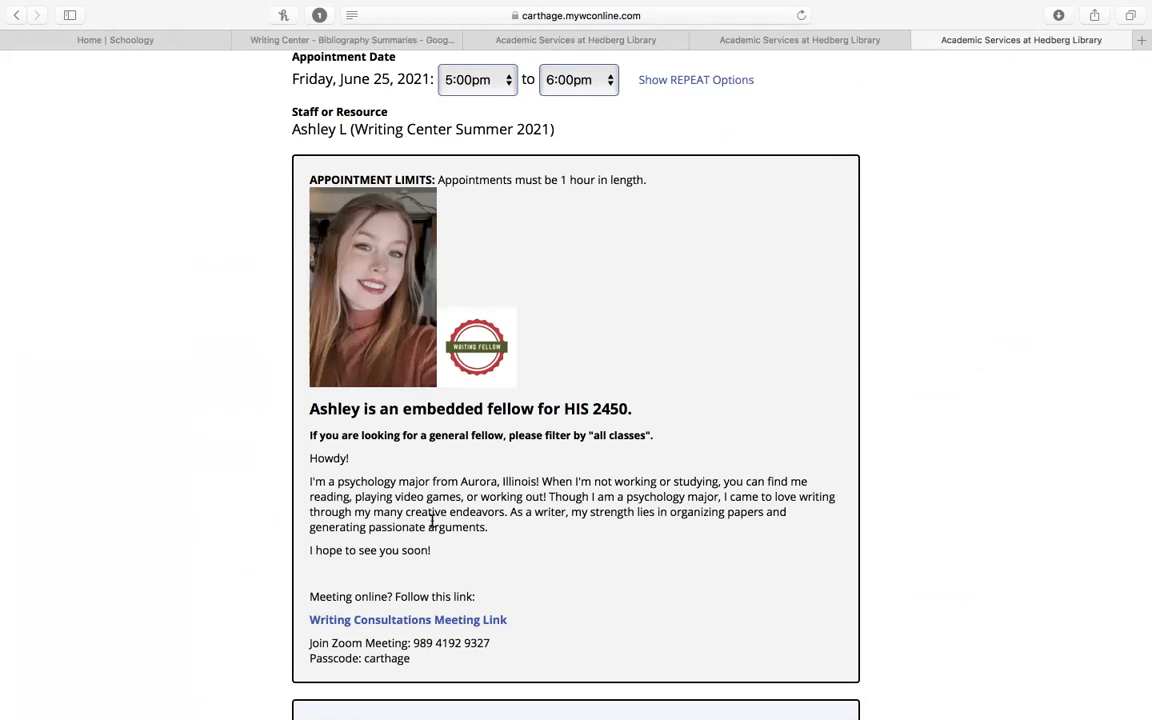
left_click_drag(338, 483, 489, 485)
left_click(485, 487)
Review the form's "How would you like to meet?" choices, live virtual and written feedback.
scroll(485, 487, "down", 8)
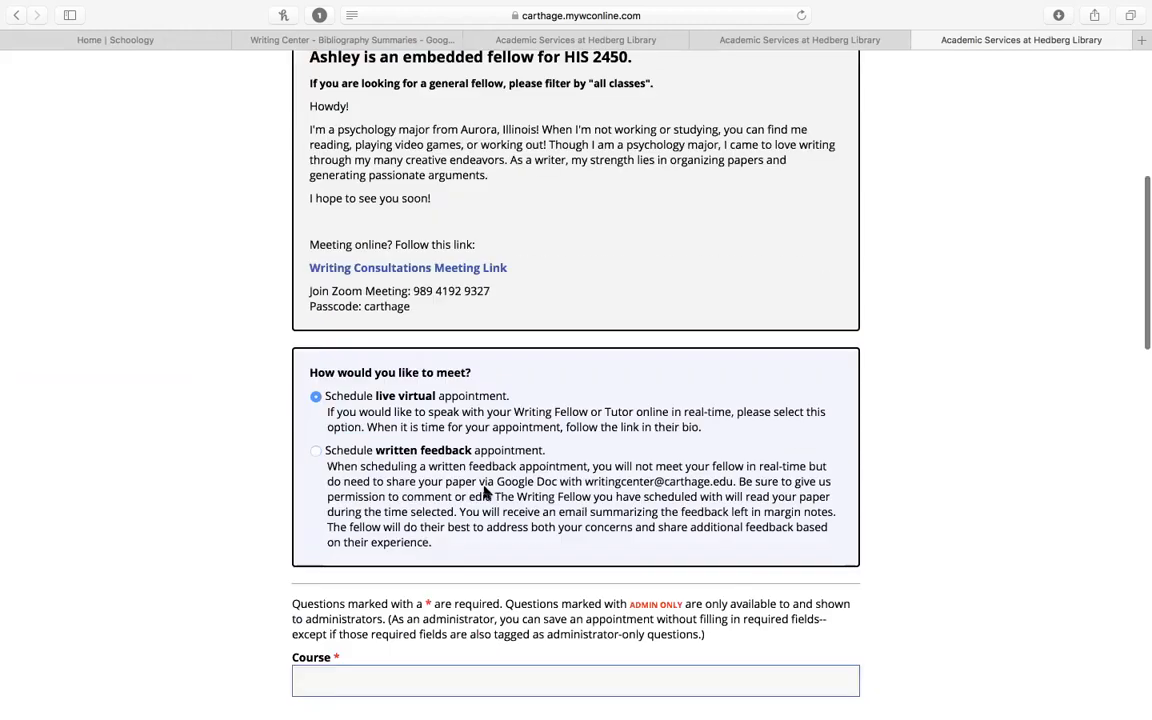
scroll(485, 487, "down", 2)
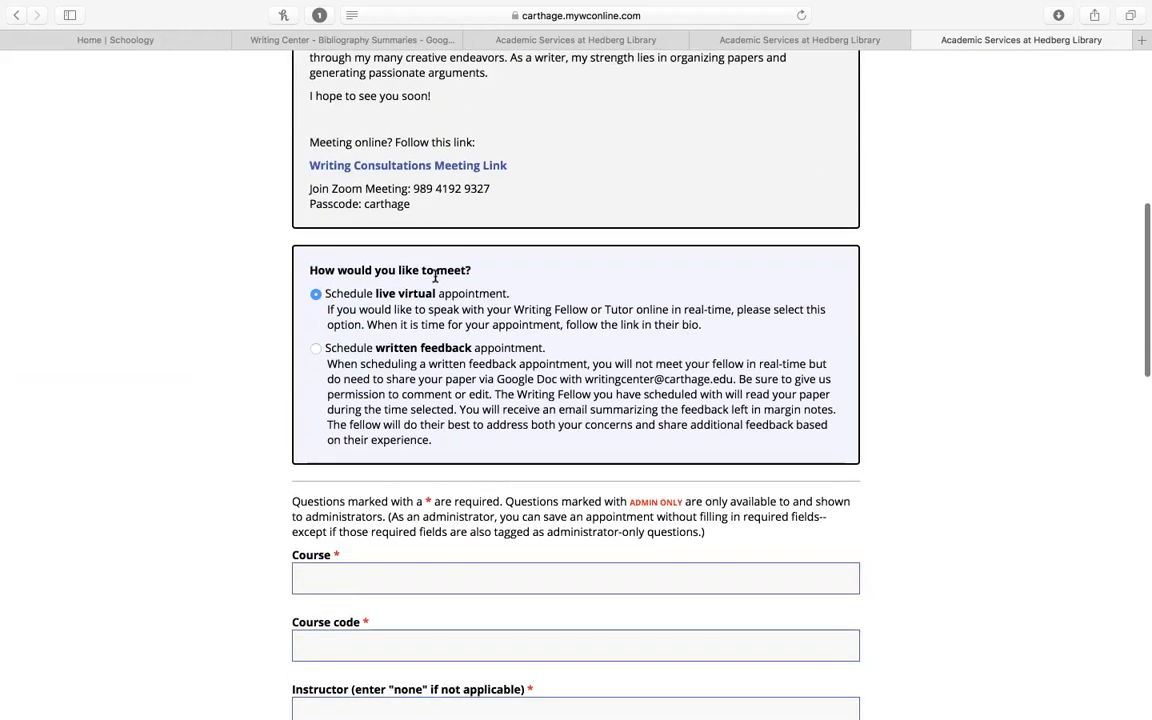
left_click_drag(309, 270, 466, 268)
left_click(445, 267)
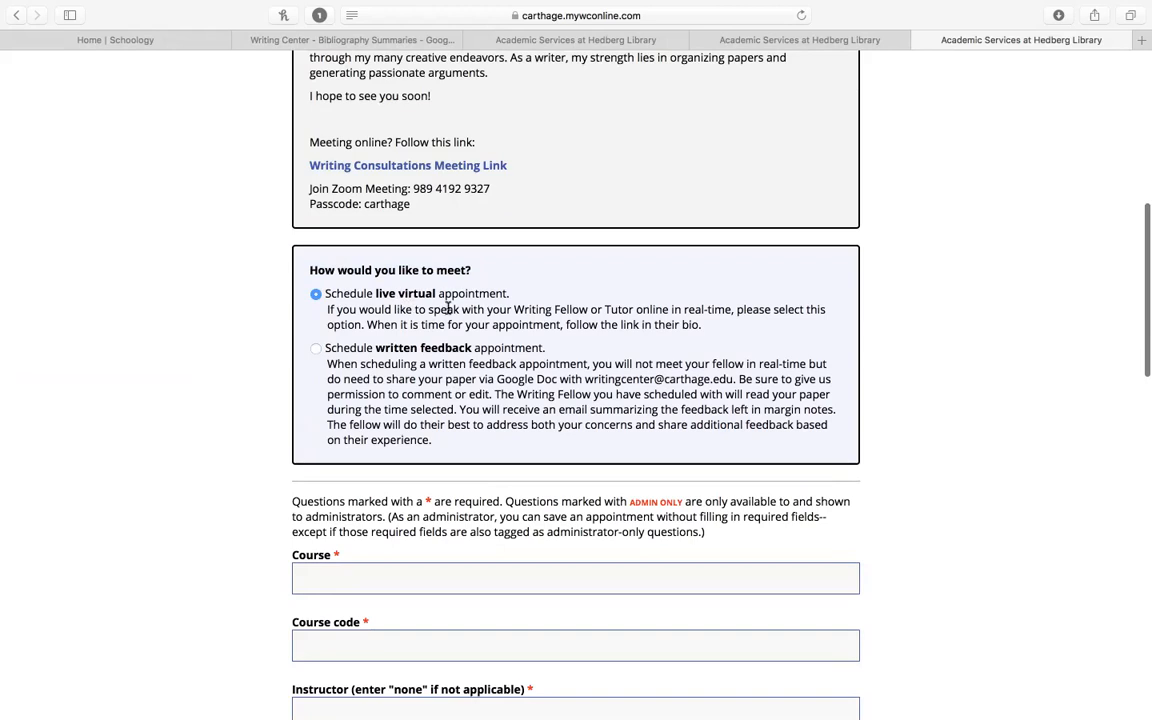
Review the form's course and instructor fields, and check the course names and codes on the Schoology home page.
scroll(455, 422, "down", 5)
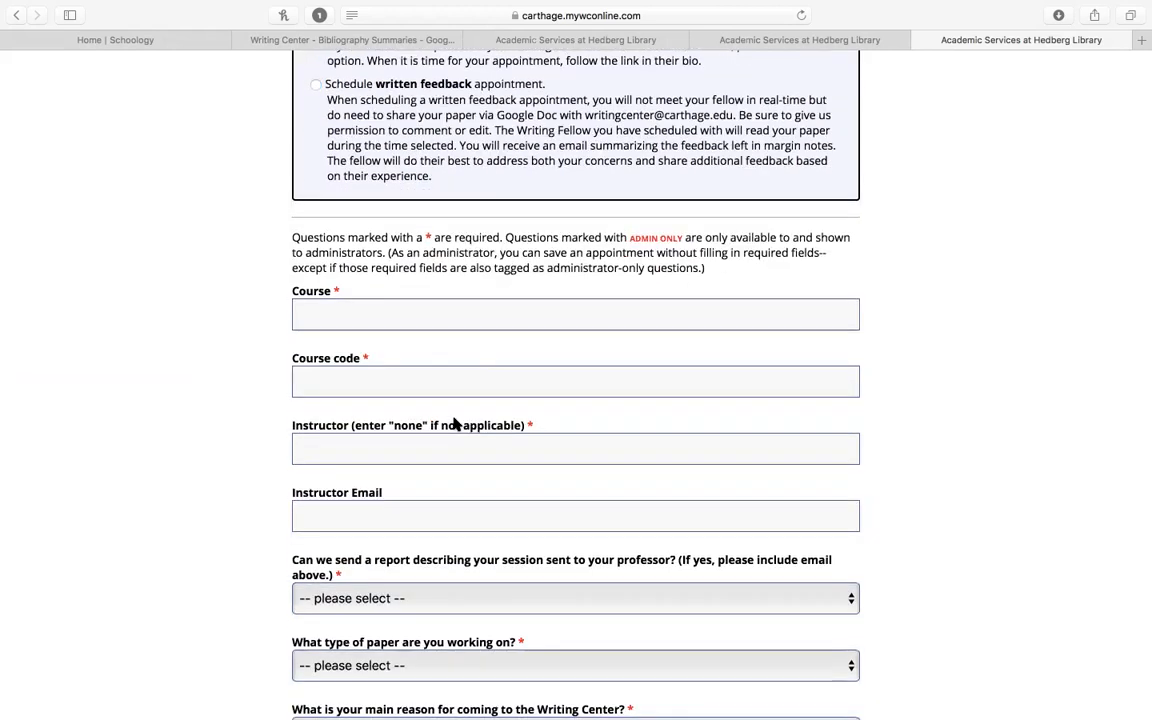
scroll(455, 424, "down", 1)
left_click(329, 345)
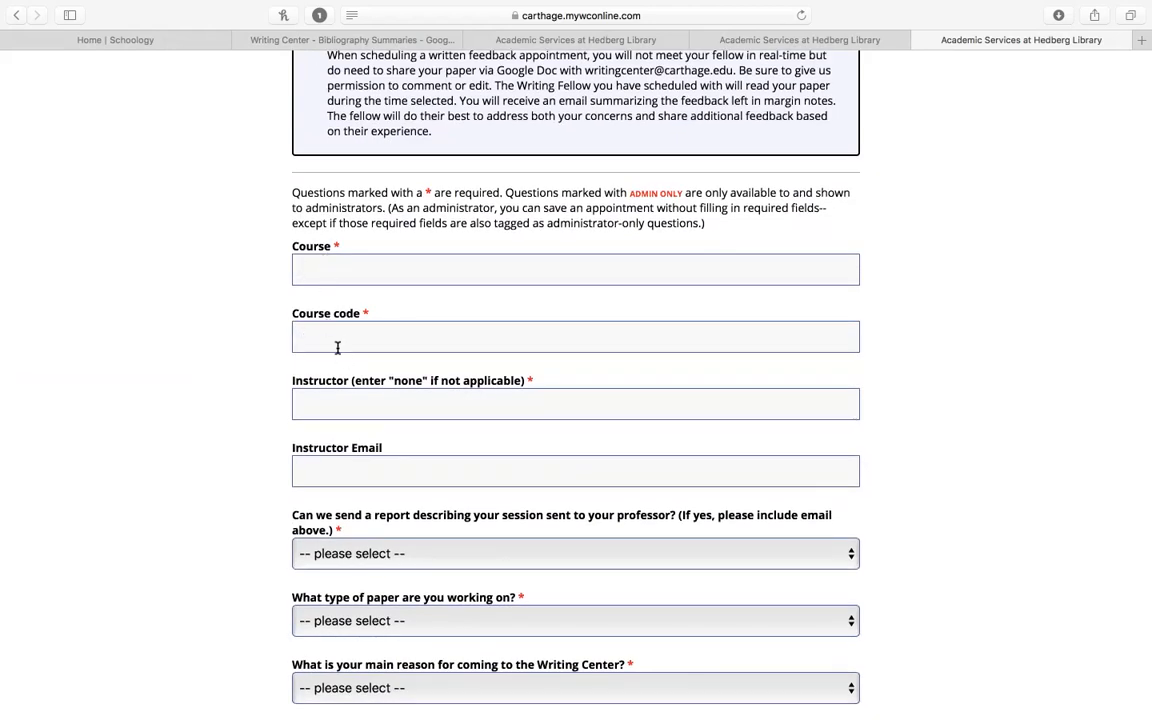
left_click(175, 42)
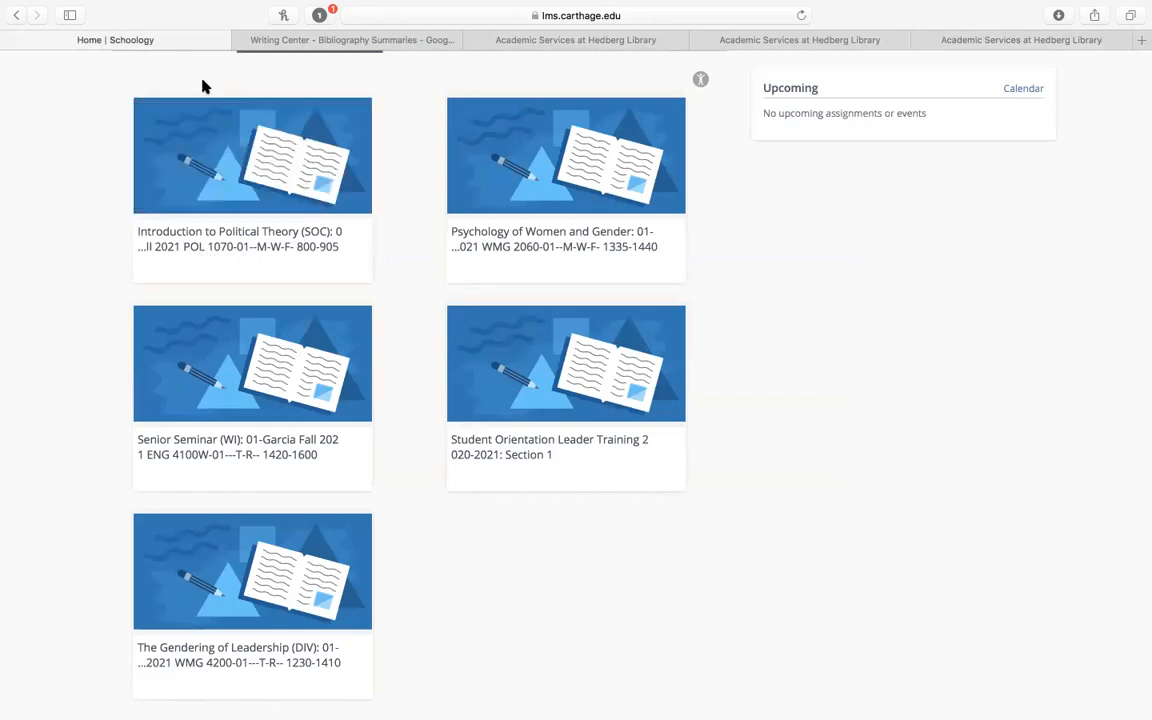
left_click(980, 44)
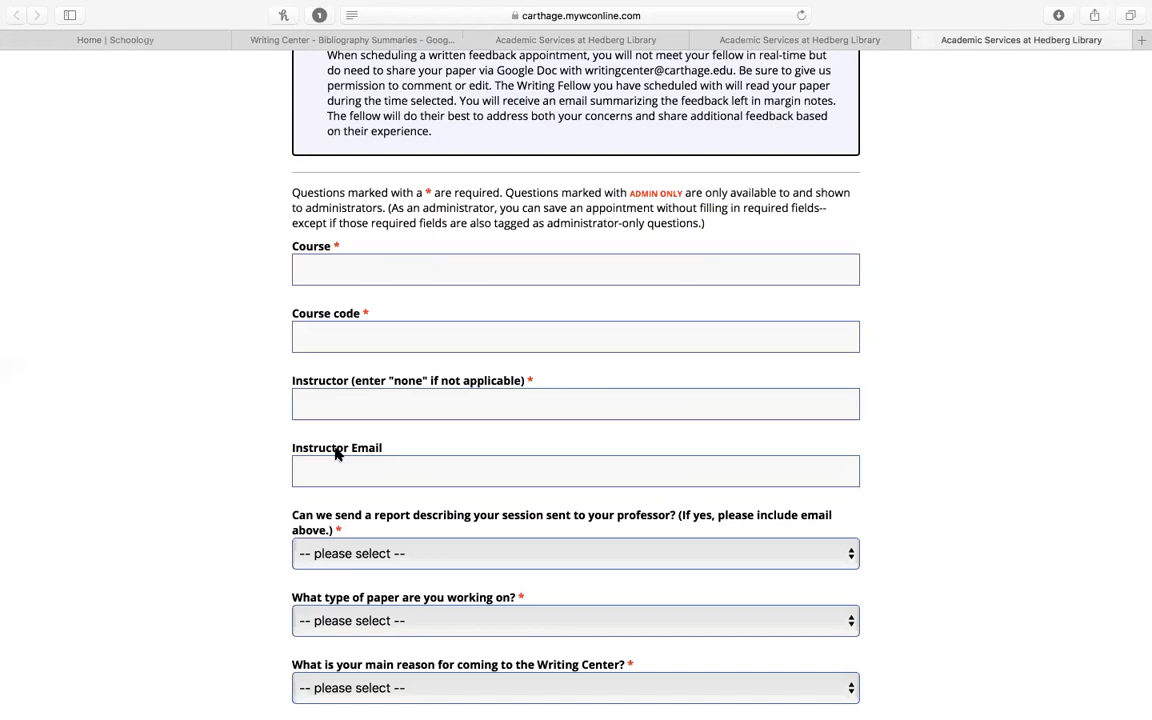
View the available answers about sending a session report to the professor, without choosing one.
scroll(337, 453, "down", 3)
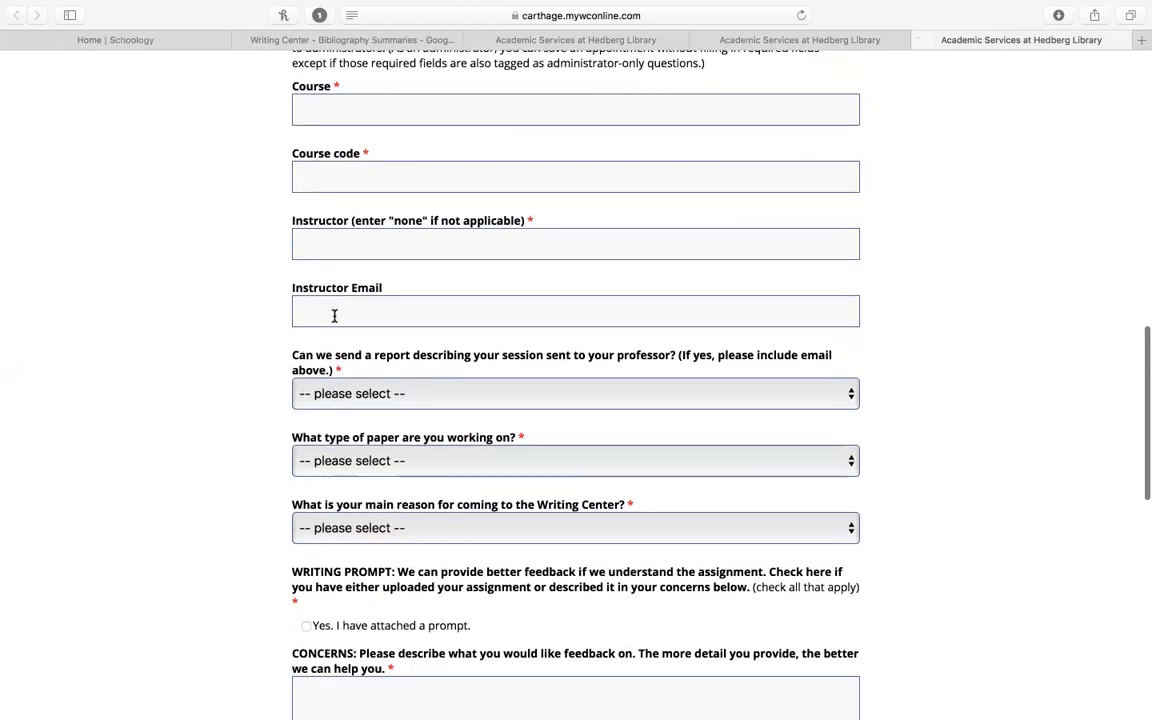
scroll(335, 320, "down", 3)
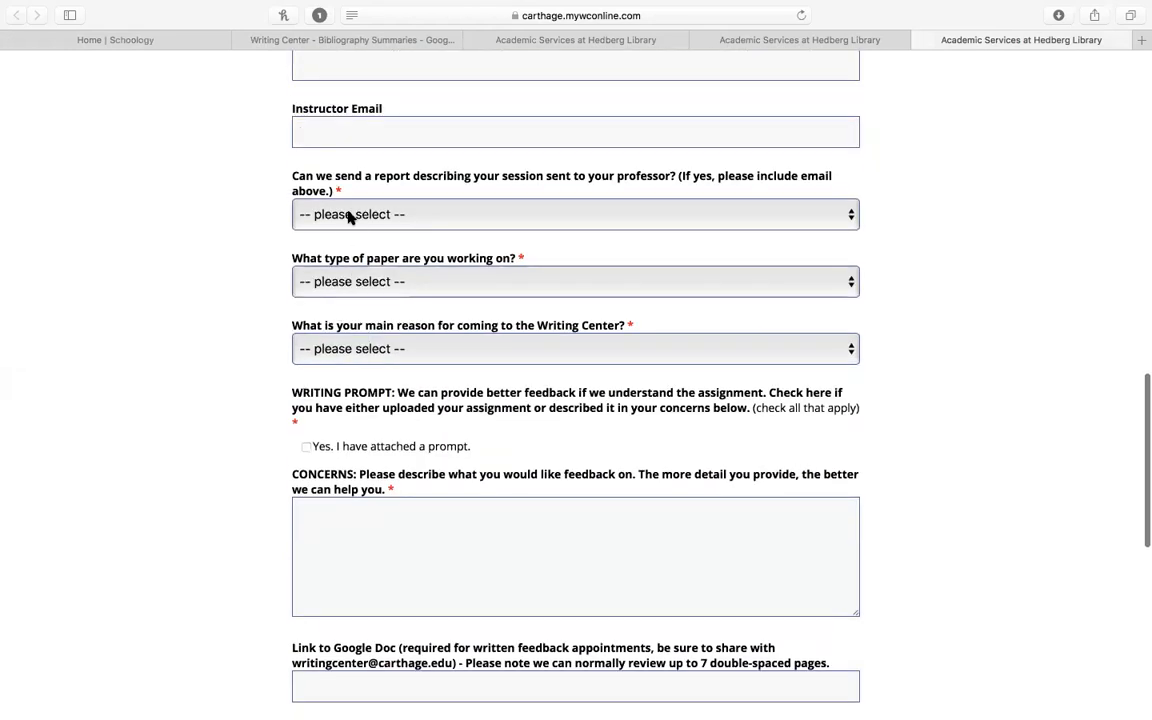
scroll(349, 217, "up", 1)
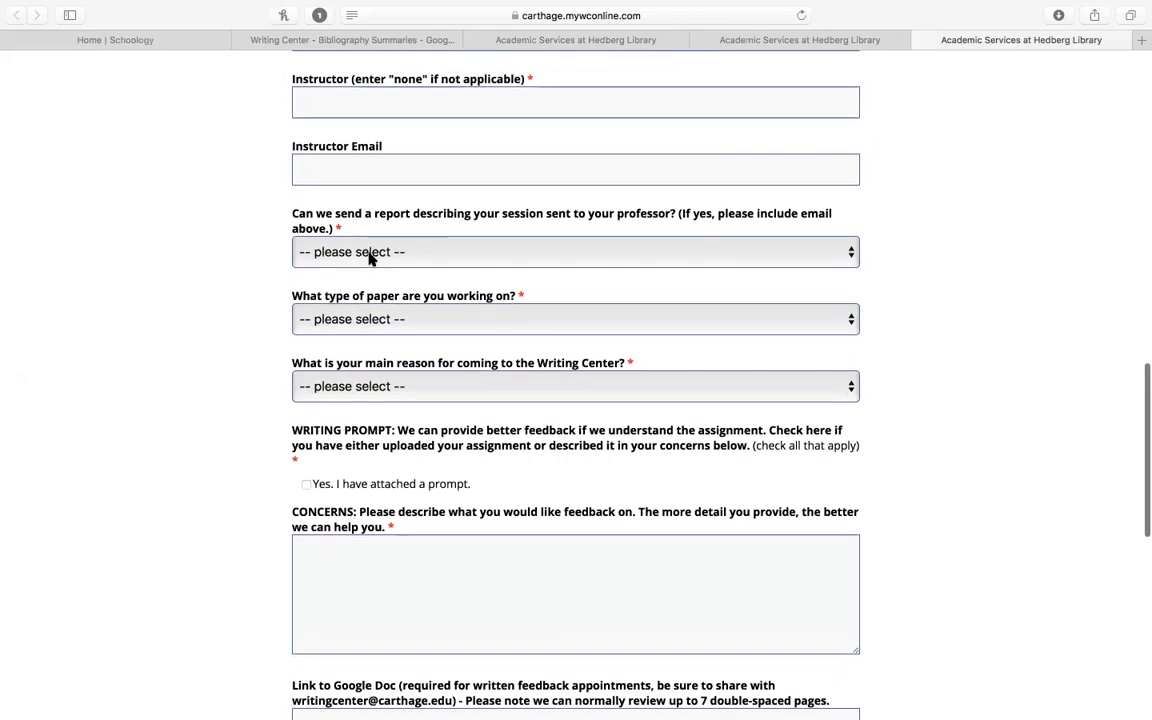
left_click(369, 256)
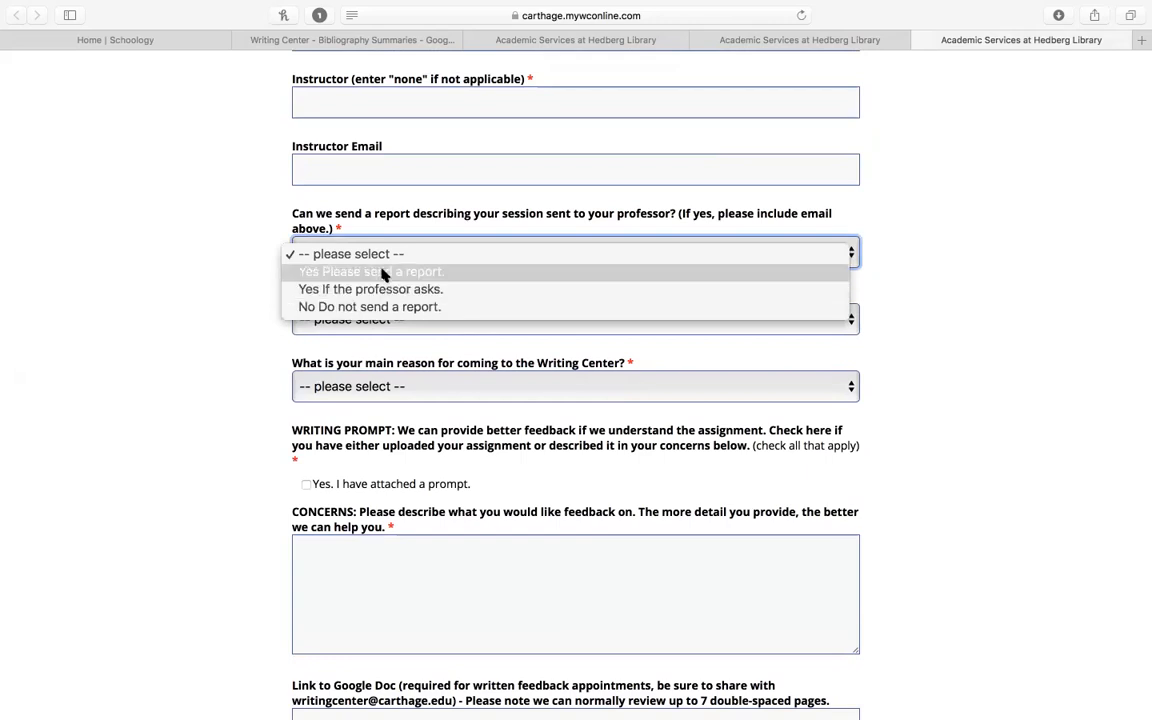
left_click(198, 257)
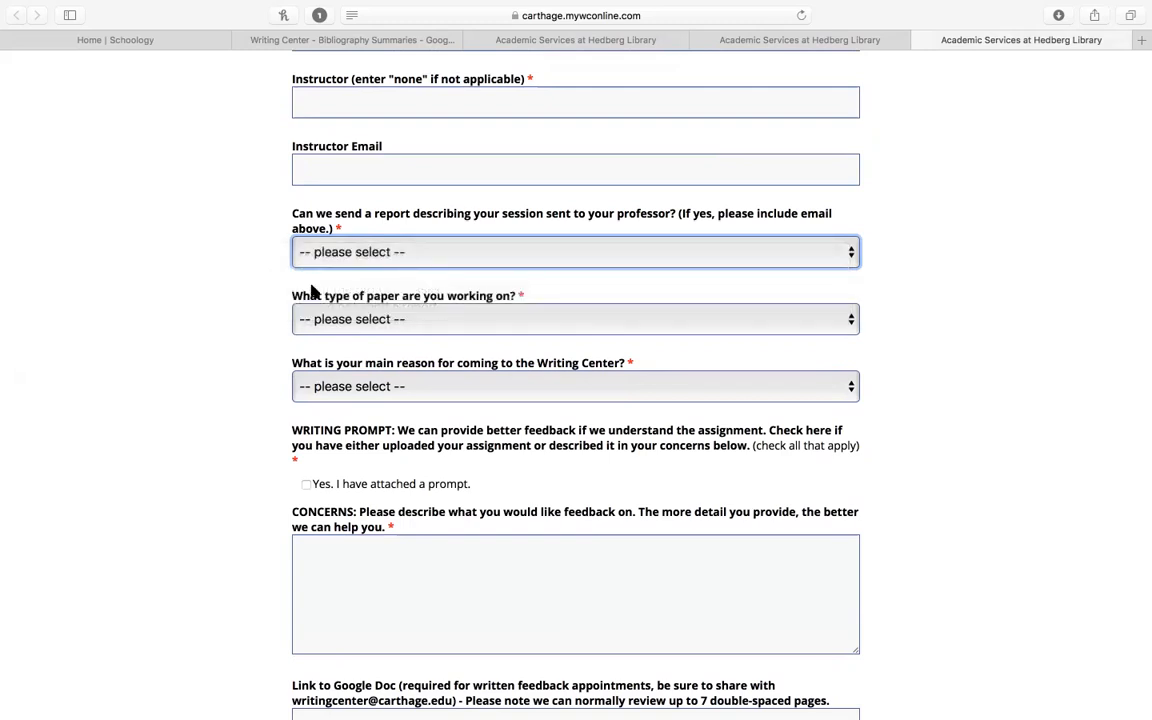
Set the paper type to Senior Thesis and the main reason for coming to the Writing Center to Integrating Quotation.
scroll(407, 305, "down", 3)
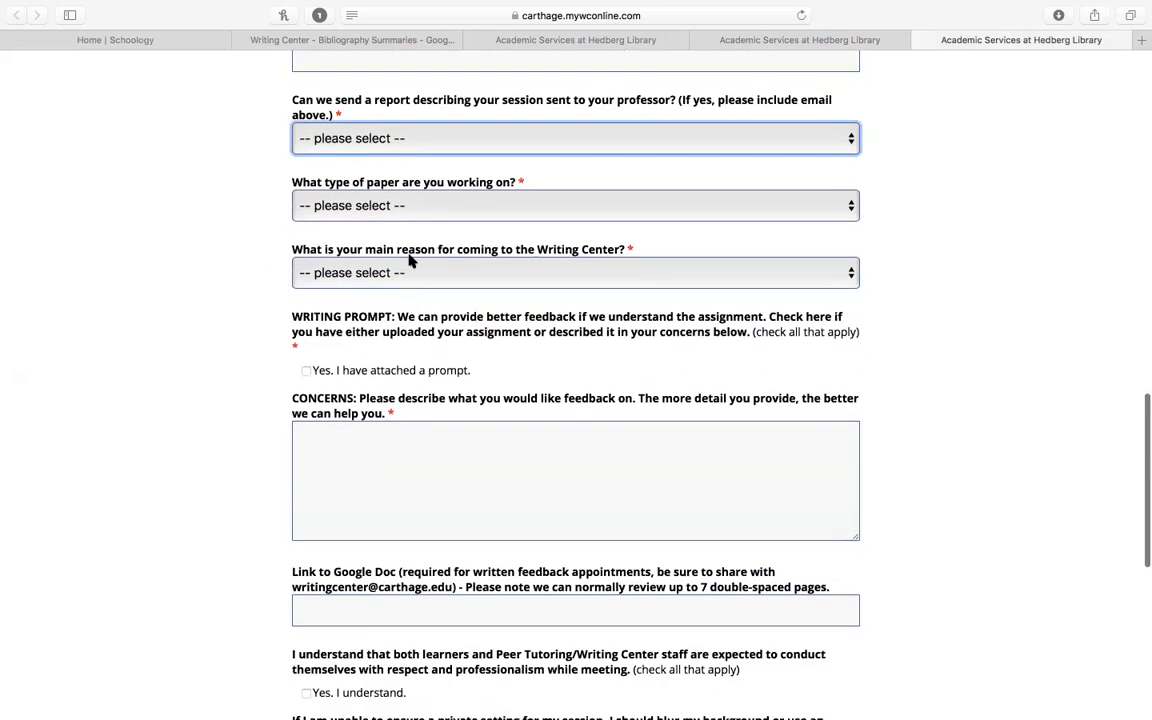
left_click(370, 205)
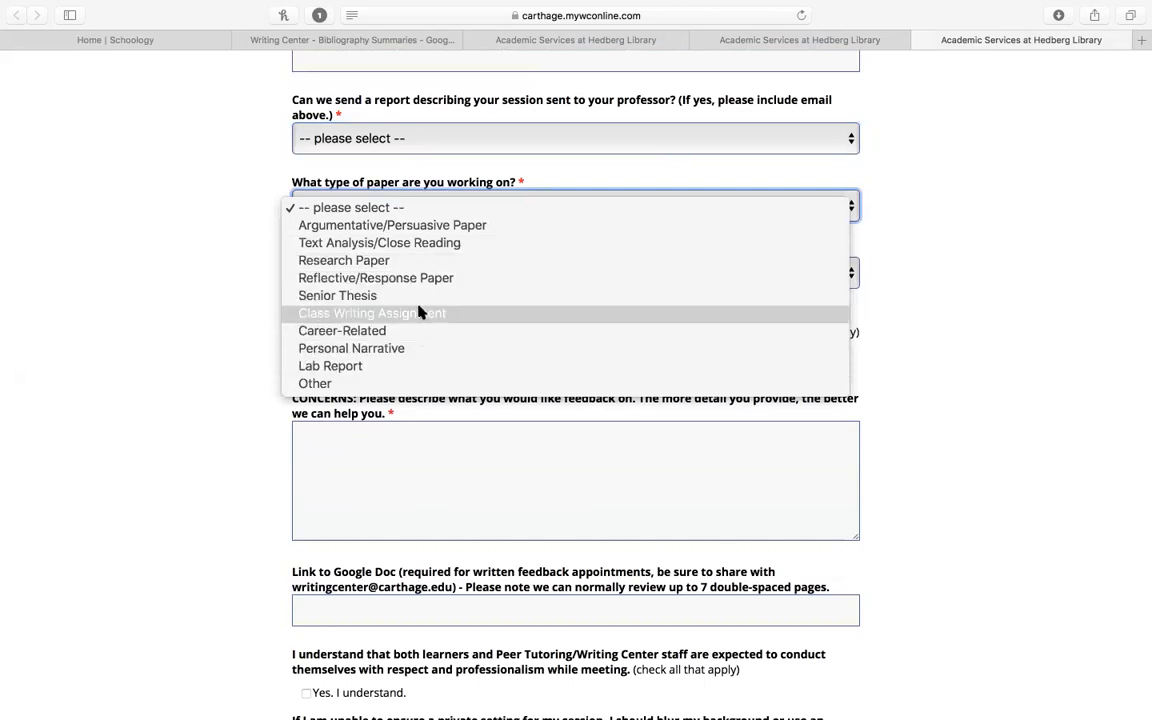
key("Escape")
left_click(412, 272)
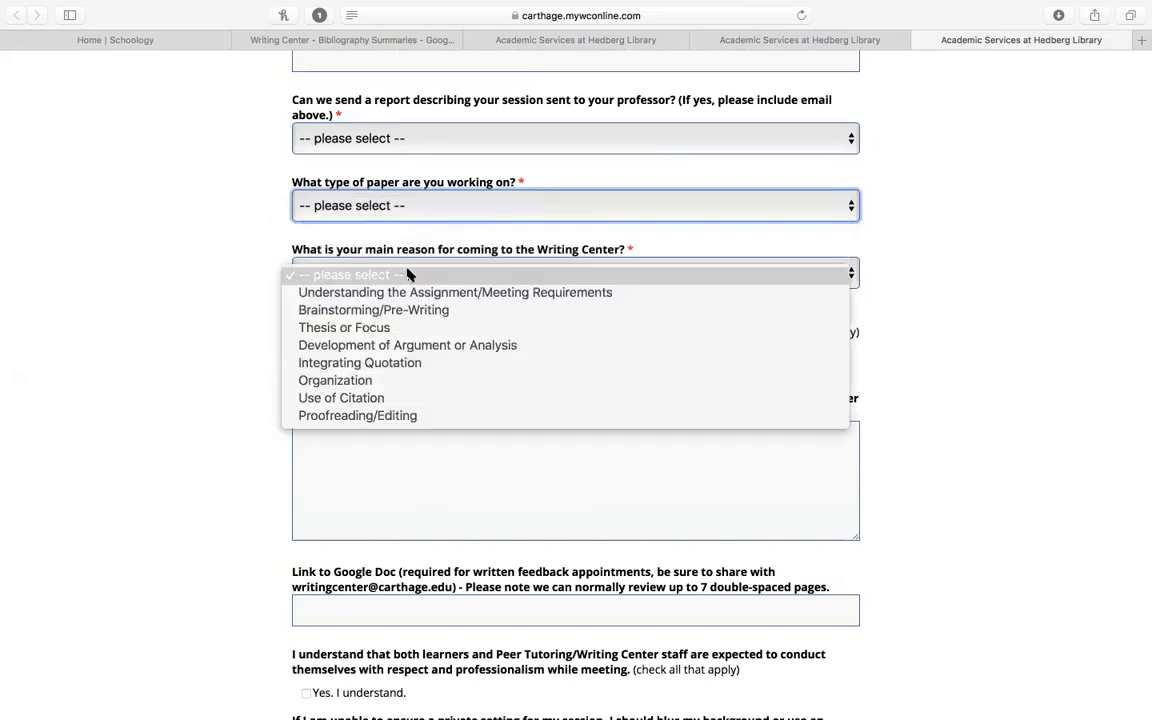
left_click(421, 364)
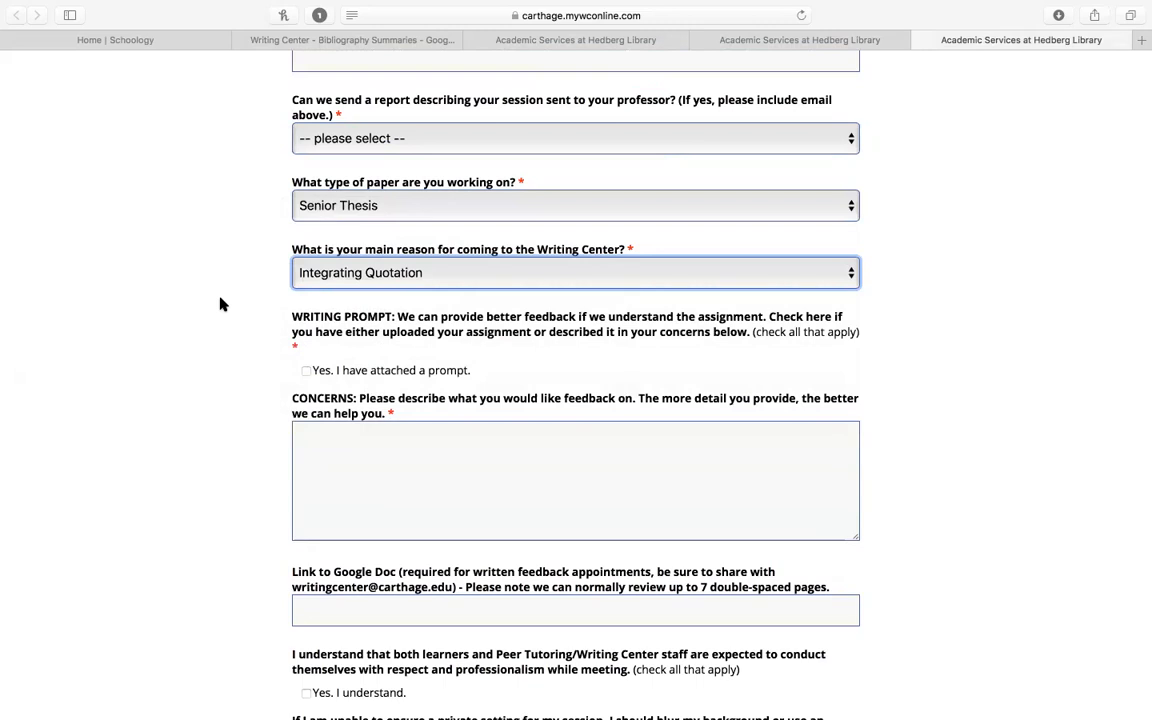
Review the form's writing prompt, concerns, Google Doc link, conduct agreement and file attachment sections.
scroll(253, 352, "down", 2)
left_click(333, 364)
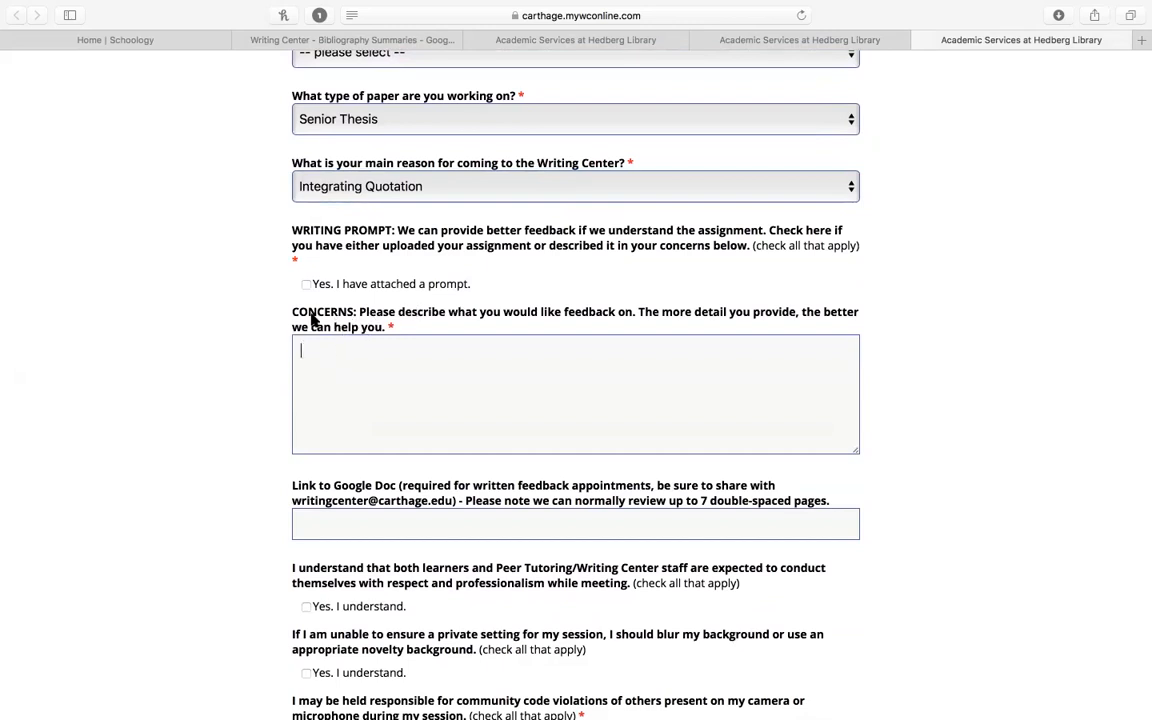
left_click_drag(306, 312, 399, 312)
left_click(340, 349)
scroll(337, 391, "down", 10)
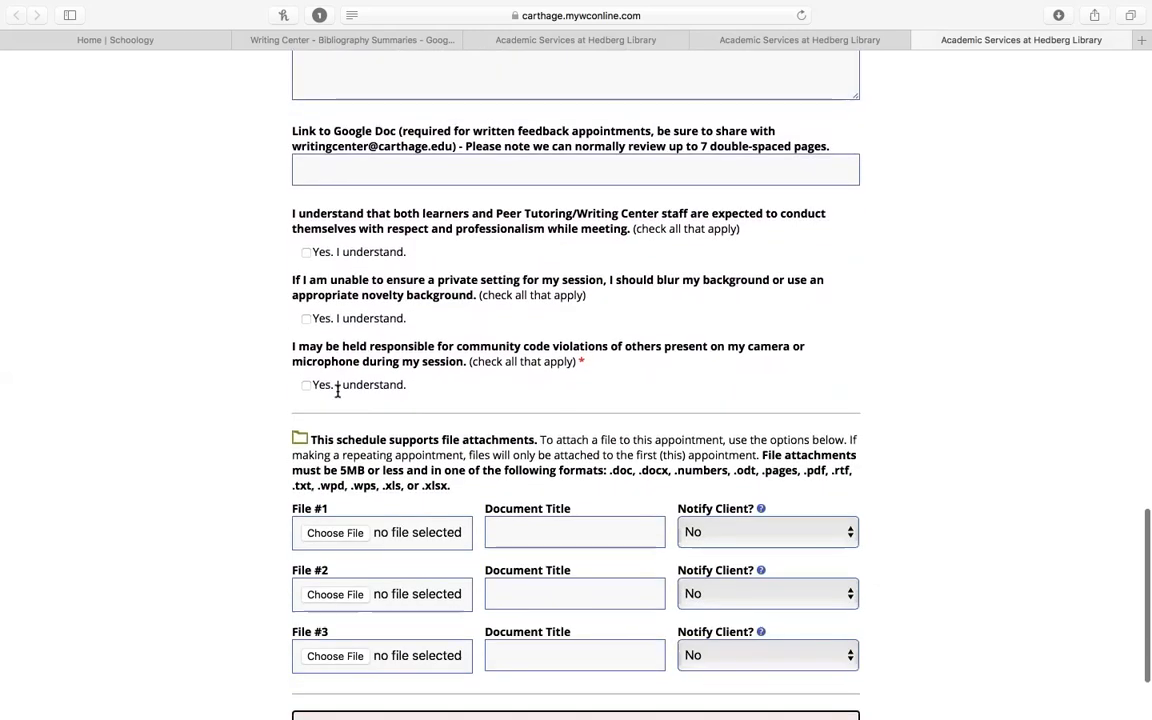
scroll(337, 391, "down", 1)
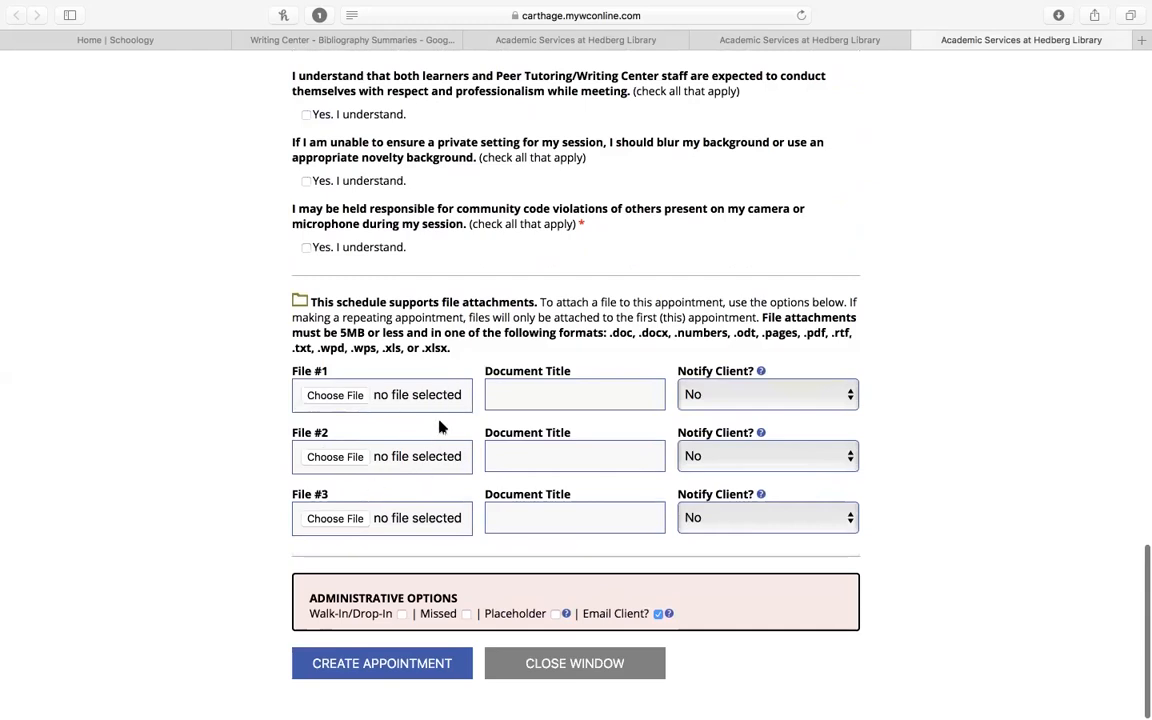
Mark "Yes. I have attached a prompt." for the writing prompt and go to the Google Doc link field.
scroll(439, 427, "up", 11)
left_click(325, 431)
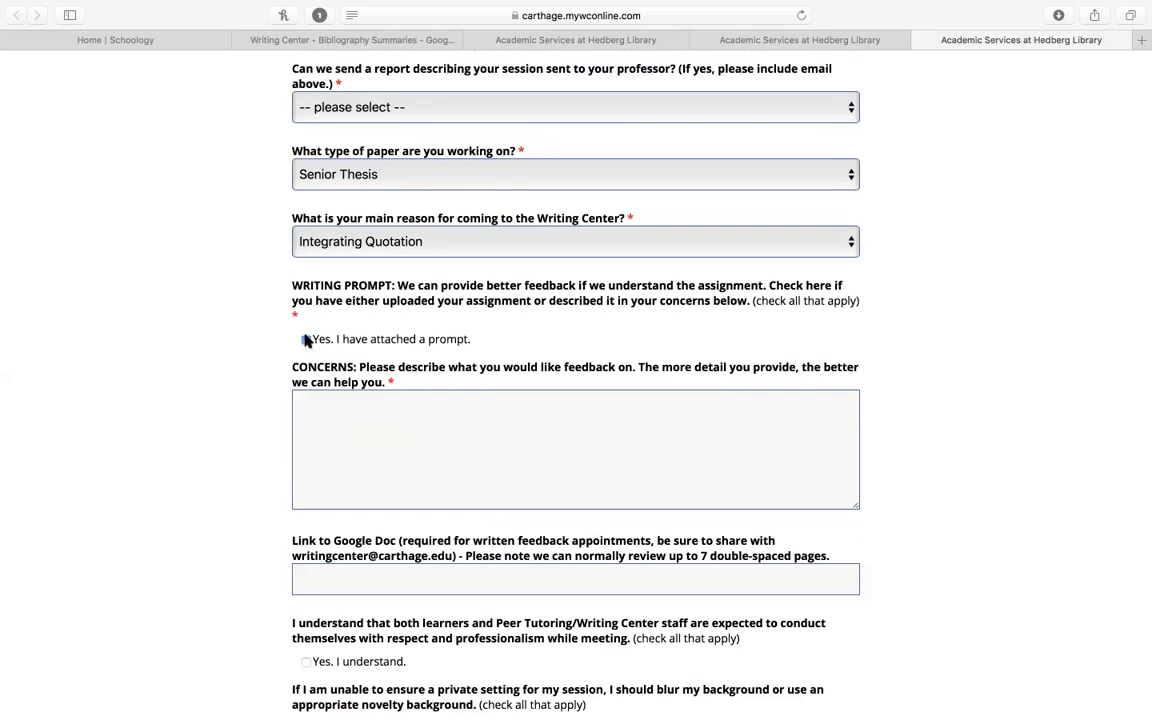
scroll(222, 438, "down", 4)
left_click(329, 391)
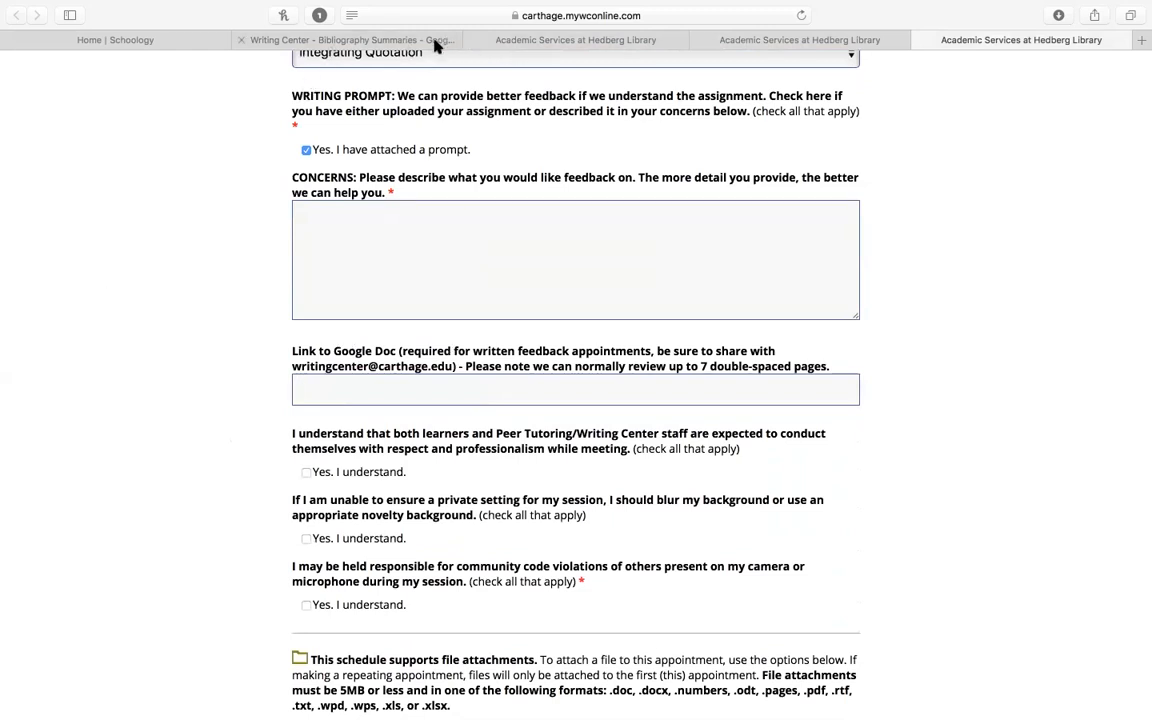
Switch to the Google Doc "Writing Center - Bibliography Summaries", copy its sharing link and start adding people to share with.
left_click(386, 41)
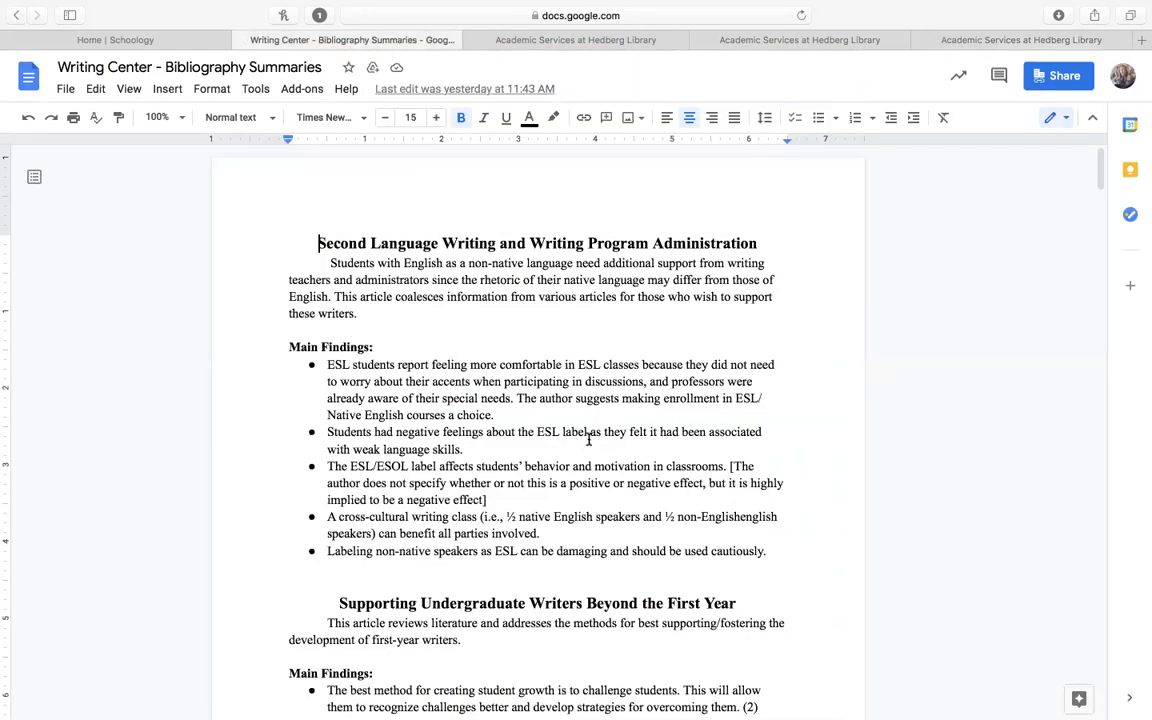
left_click(1050, 85)
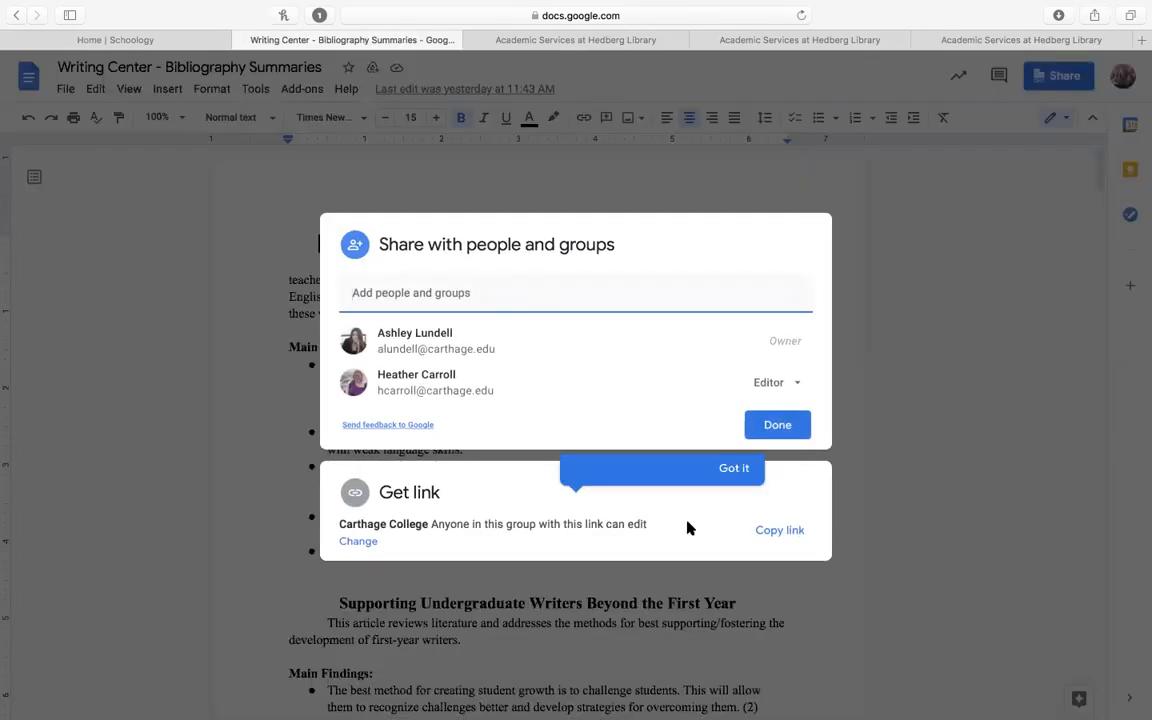
left_click(790, 532)
left_click(513, 300)
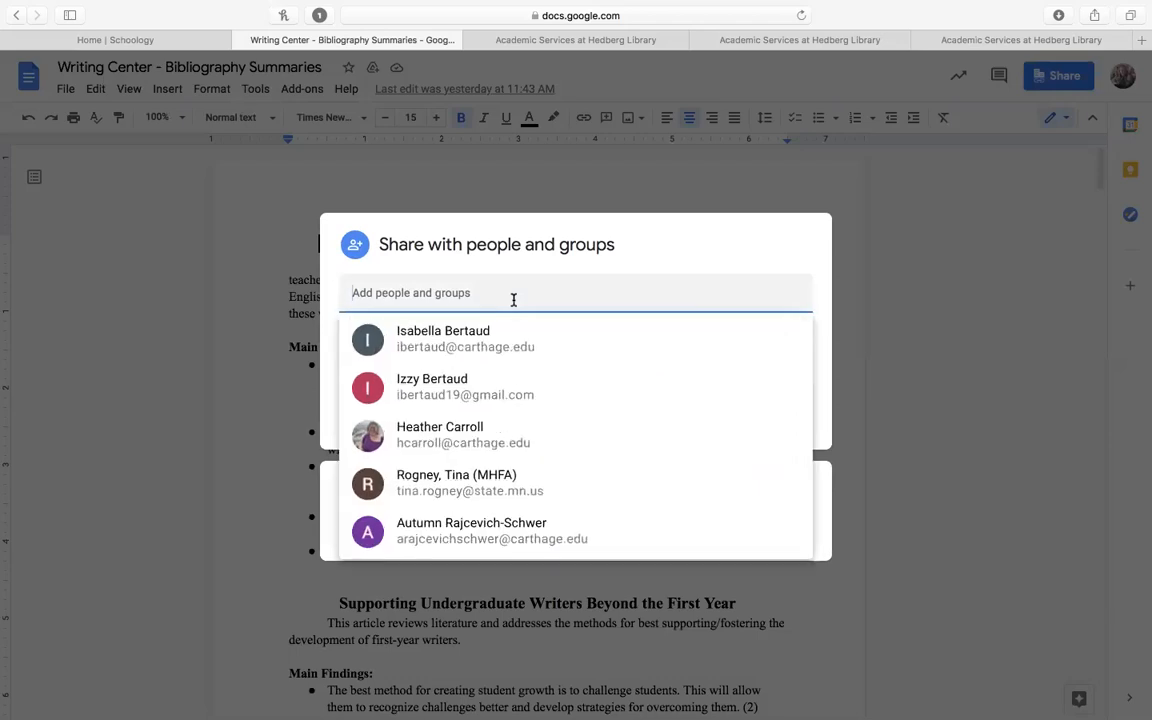
type("Heather ca")
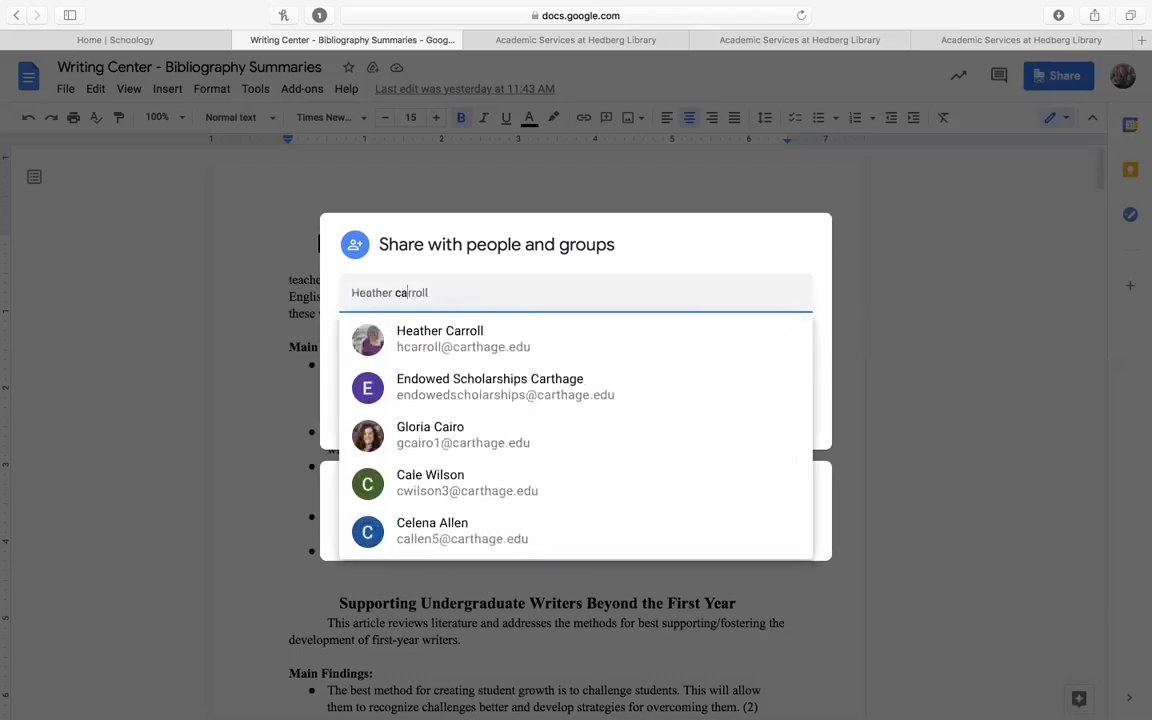
key("BackSpace")
key("BackSpace")
key("BackSpace")
key("BackSpace")
key("BackSpace")
key("BackSpace")
key("BackSpace")
key("BackSpace")
key("BackSpace")
key("BackSpace")
Add the Writing Center account as a recipient in the document's sharing settings.
type("wr")
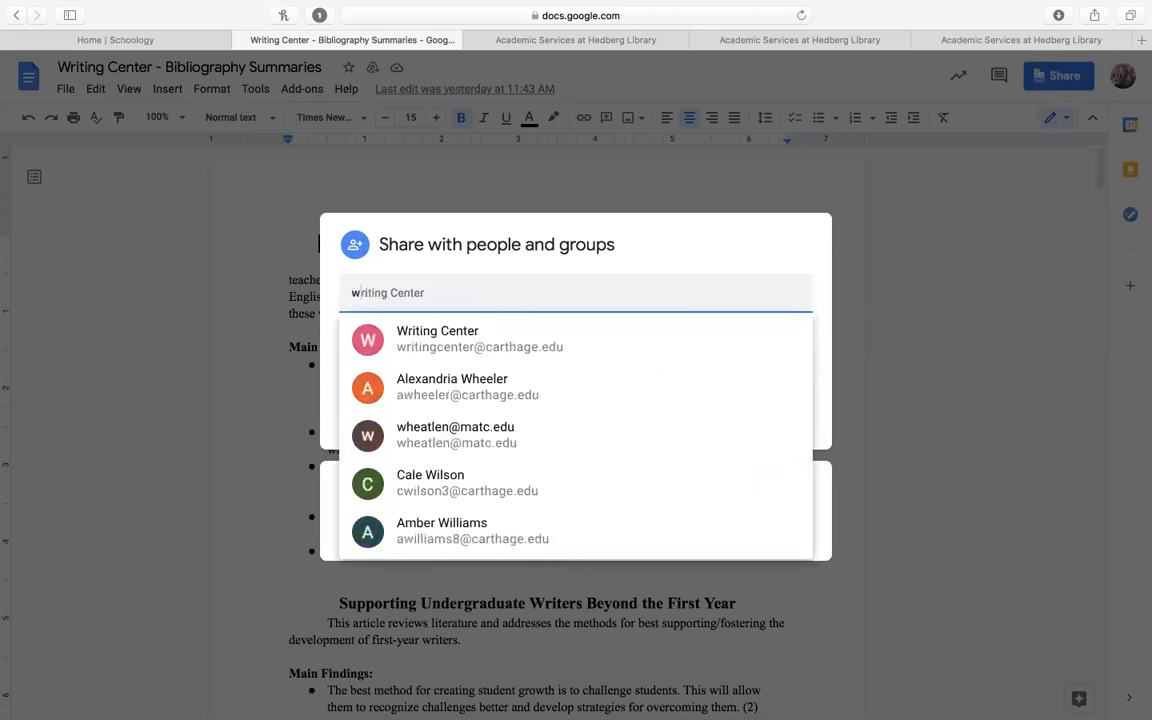
left_click(442, 357)
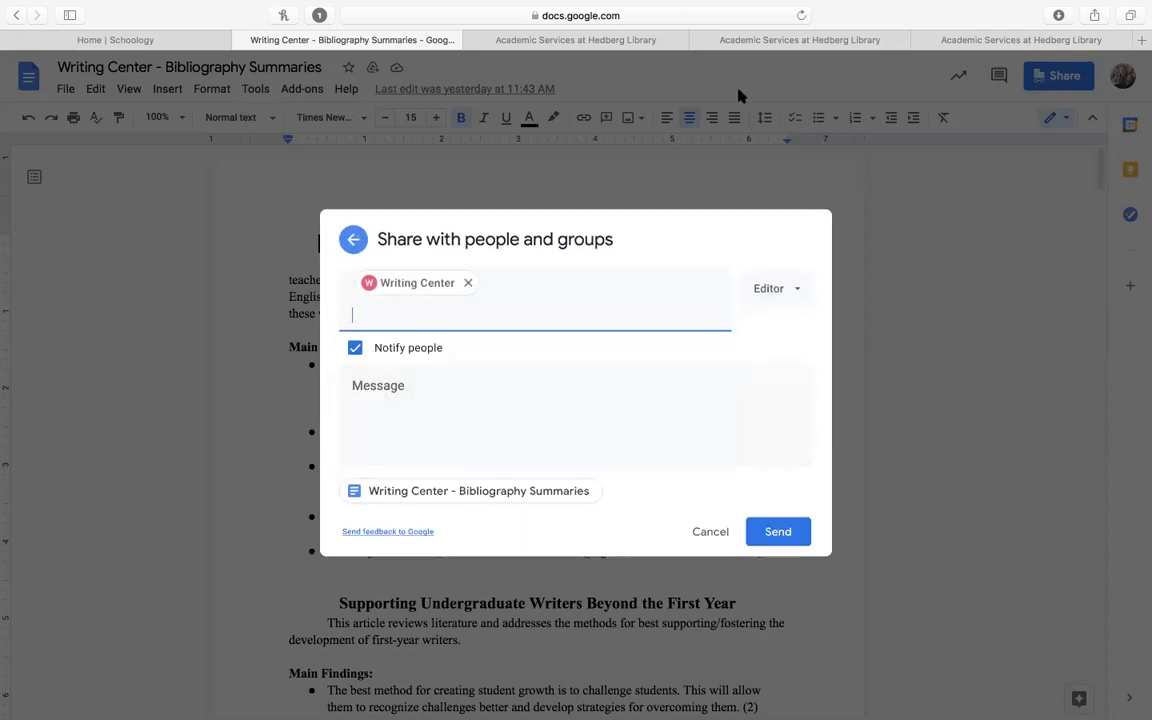
Return to the WCOnline appointment form, look over the conduct agreements and attachment options, and create the appointment.
left_click(910, 42)
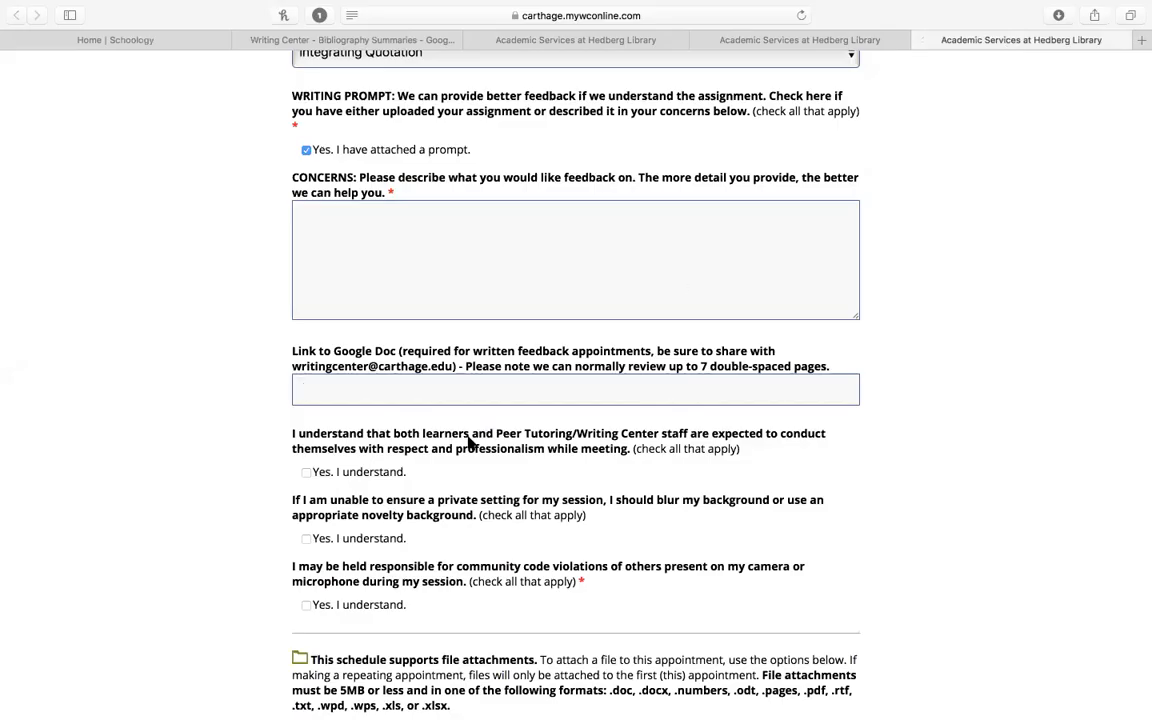
scroll(470, 443, "down", 3)
scroll(470, 443, "down", 1)
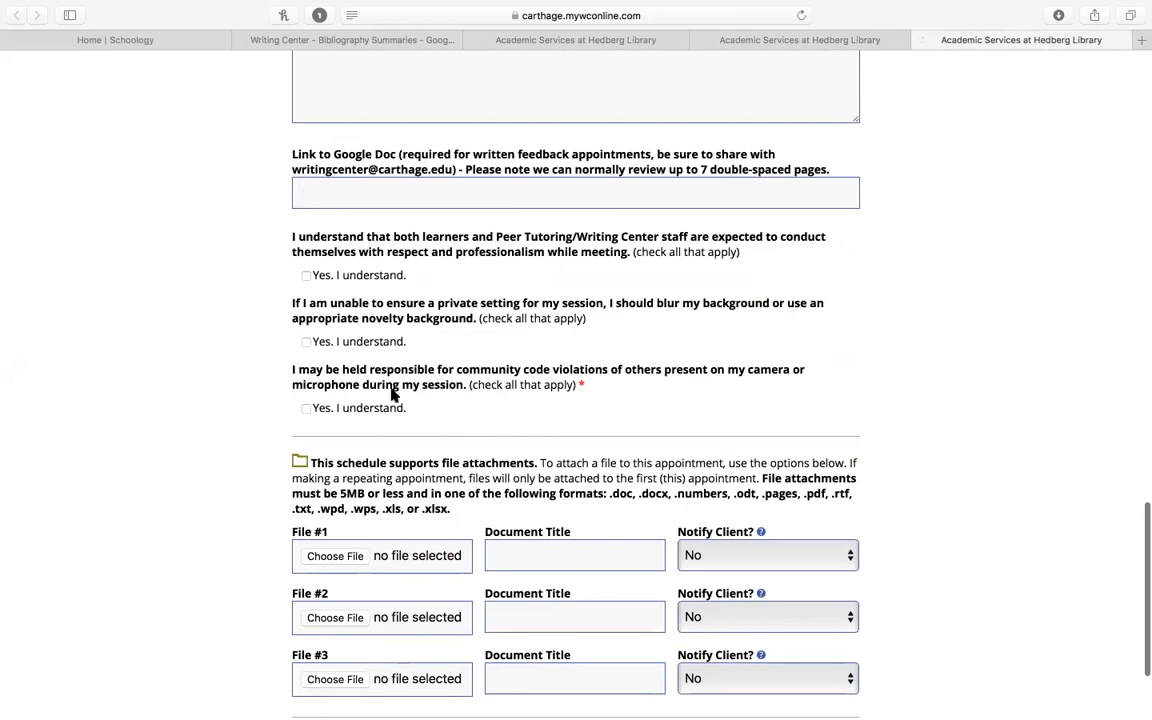
scroll(545, 378, "down", 3)
scroll(548, 380, "down", 1)
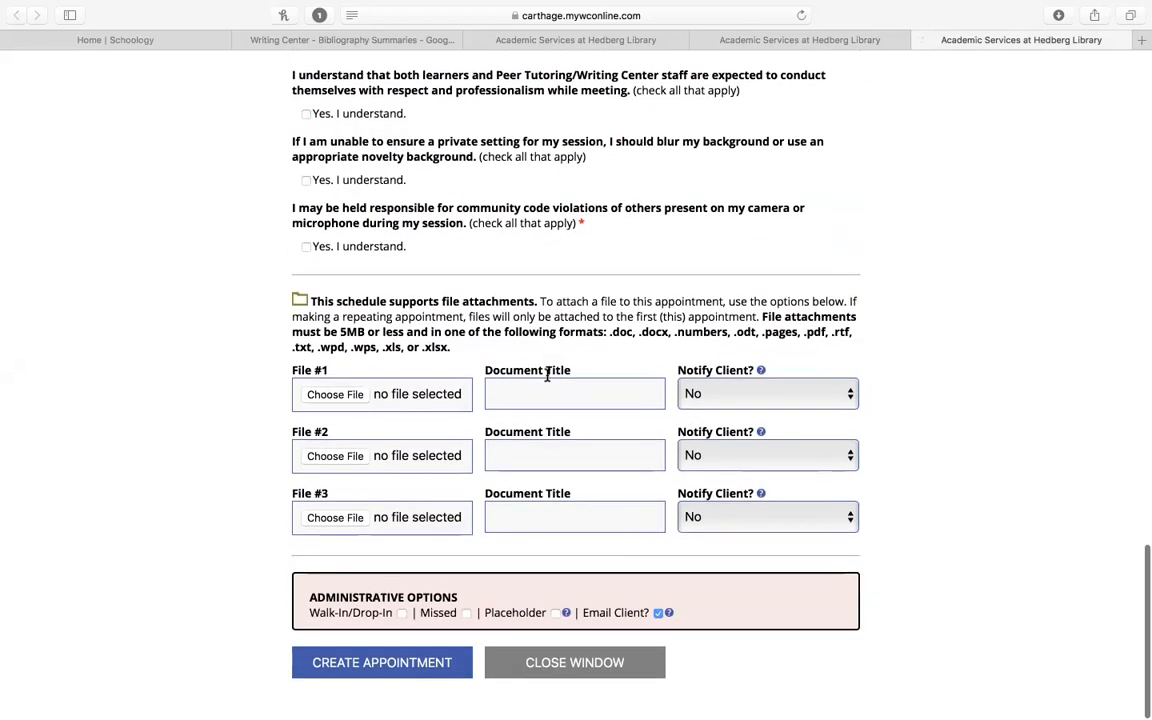
left_click(345, 672)
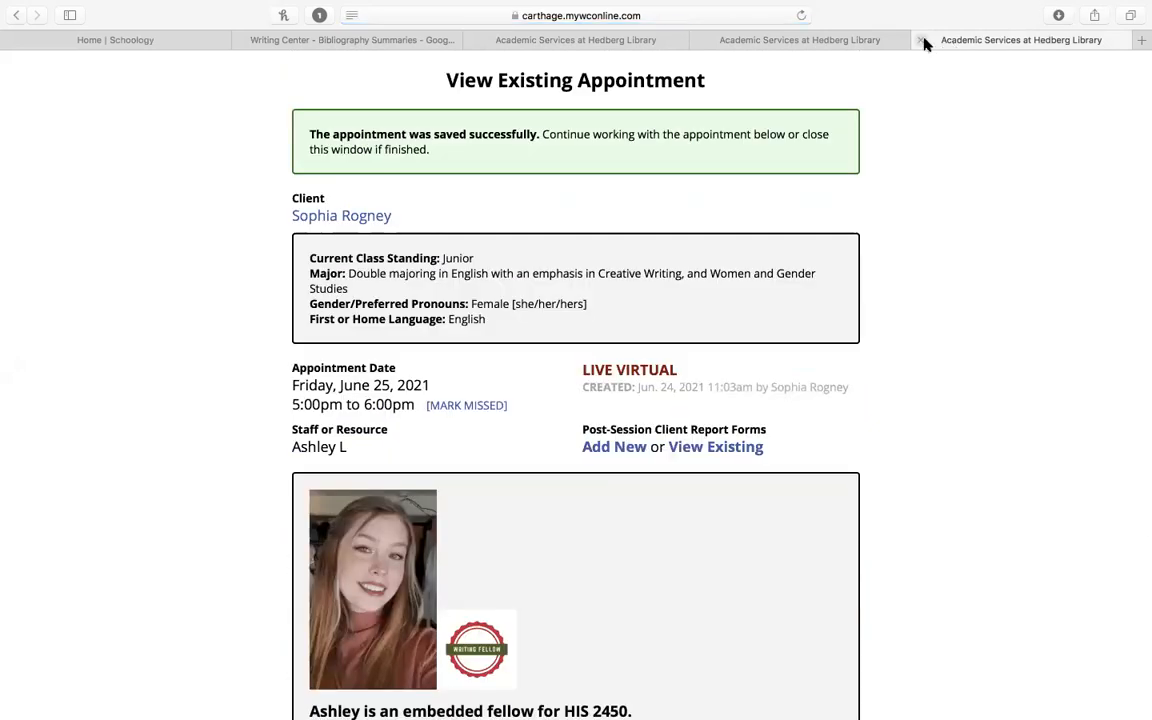